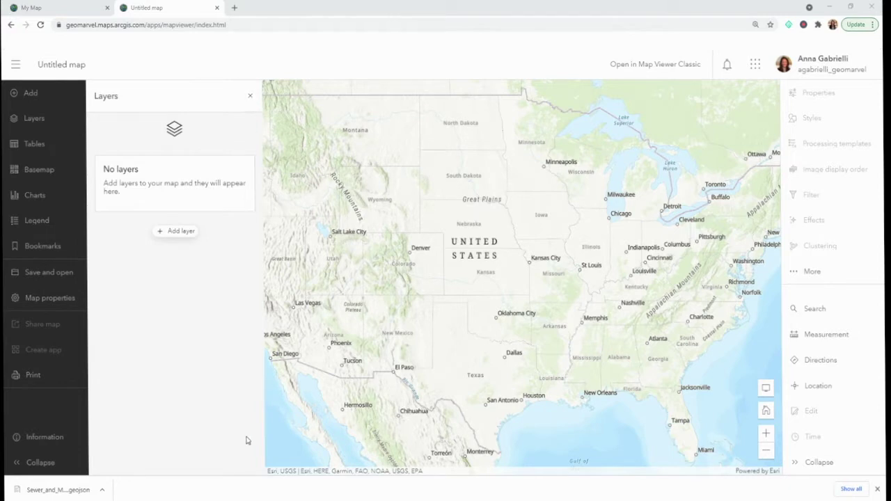
- Switch to the blank My Map in Map Viewer Classic
{"action": "left_click", "coordinate": [66, 8]}
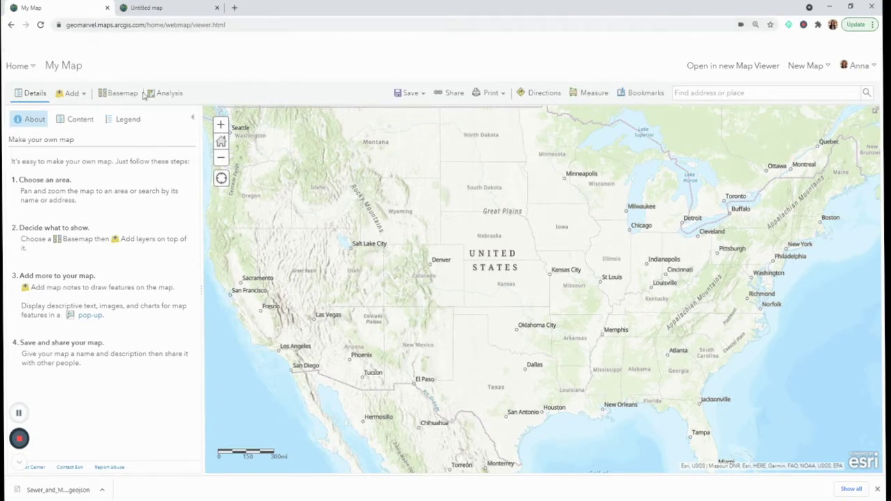
- Add Sewer_and_Manhole_Covers from My Content to My Map, then go back to Untitled map
{"action": "left_click", "coordinate": [72, 93]}
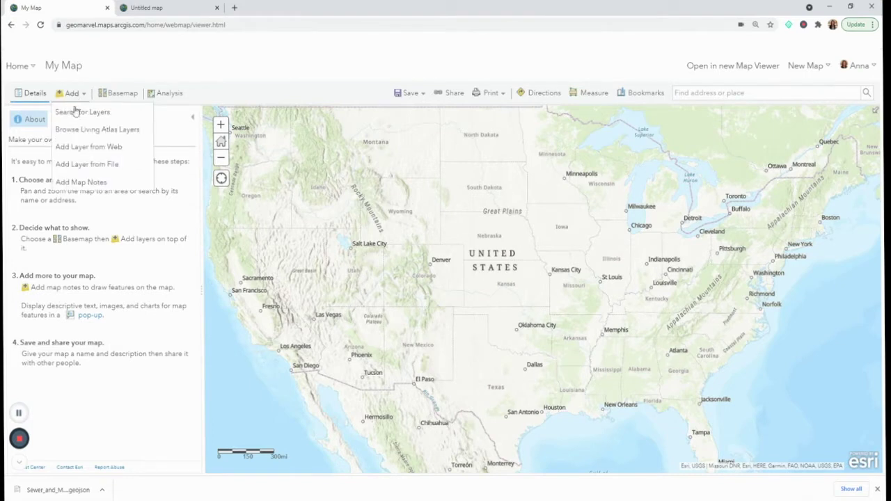
{"action": "left_click", "coordinate": [77, 113]}
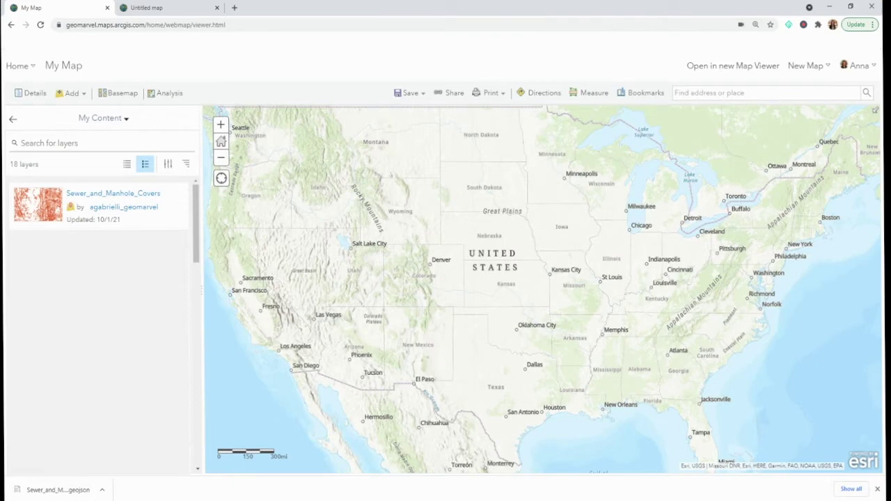
{"action": "left_click", "coordinate": [188, 222]}
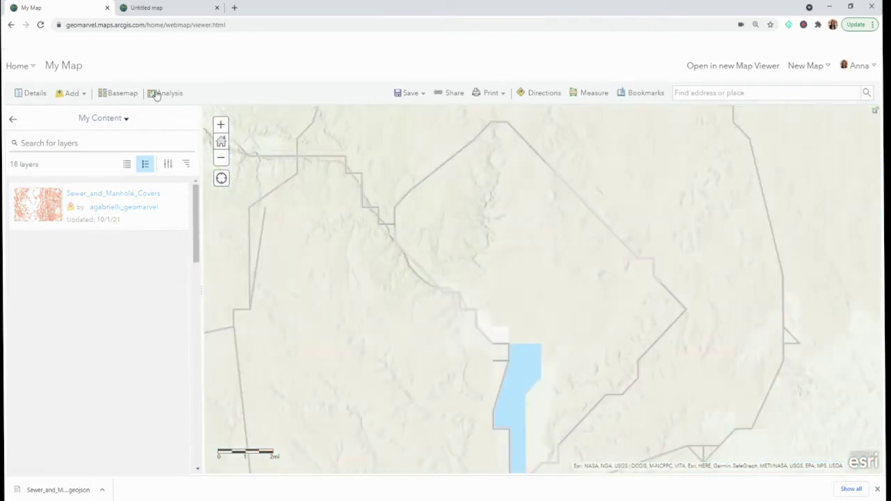
{"action": "left_click", "coordinate": [179, 7]}
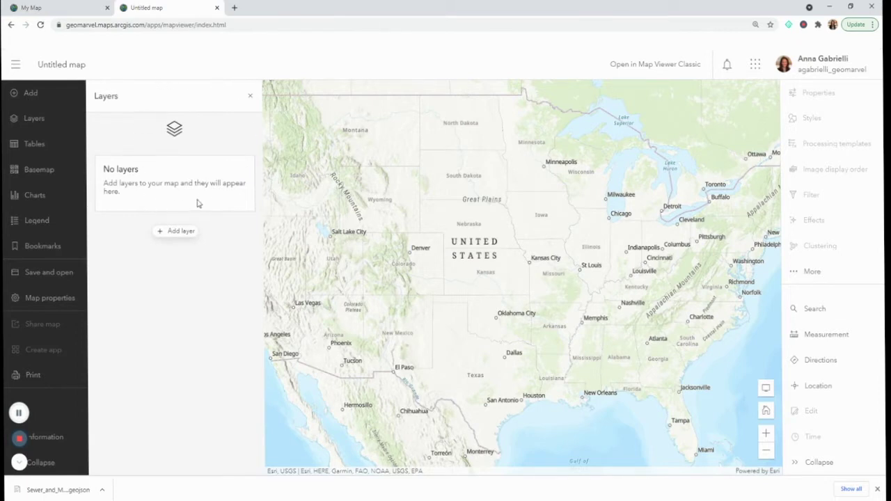
- Add the Sewer_and_Manhole_Covers layer to the Untitled map, then return to My Map
{"action": "left_click", "coordinate": [178, 235]}
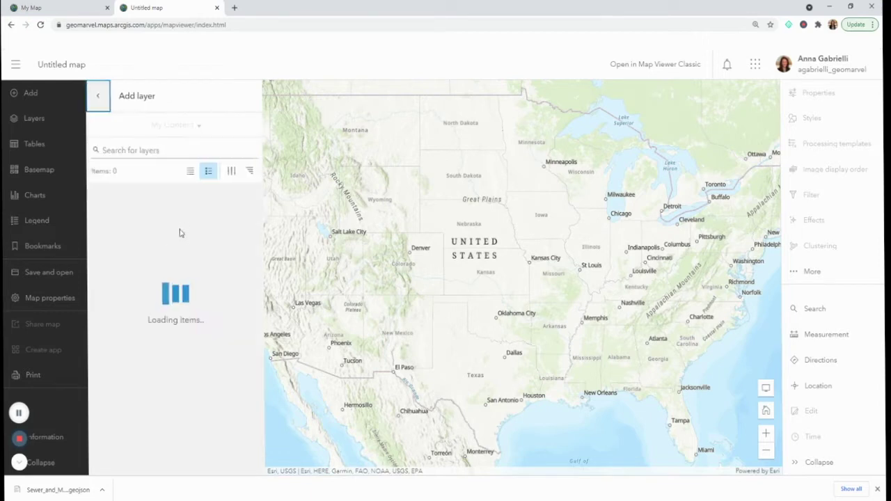
{"action": "left_click", "coordinate": [34, 97]}
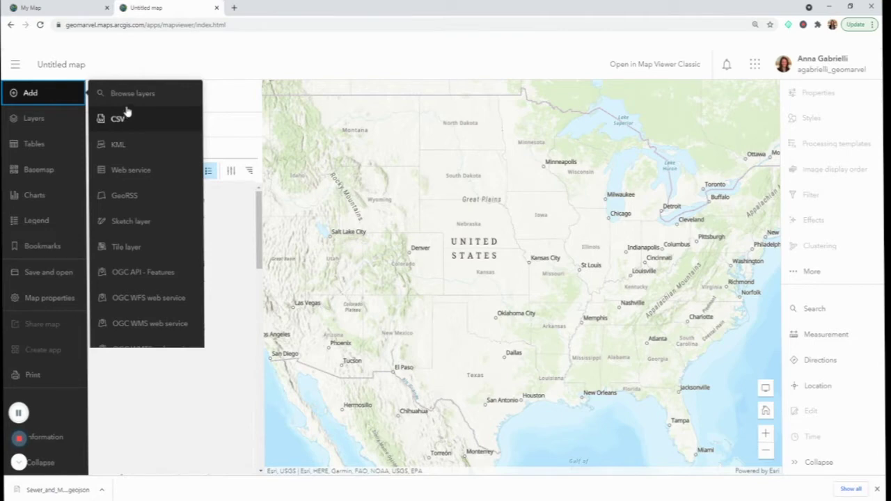
{"action": "left_click", "coordinate": [242, 117]}
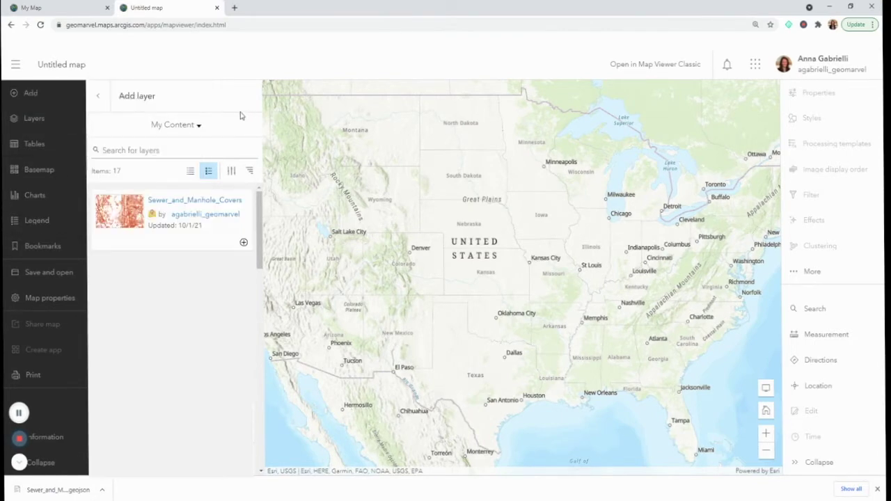
{"action": "left_click", "coordinate": [244, 244]}
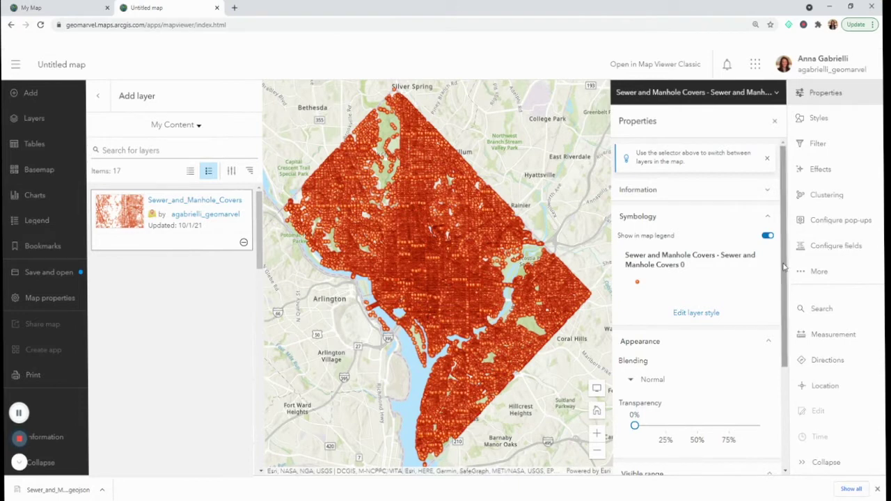
{"action": "left_click", "coordinate": [97, 97]}
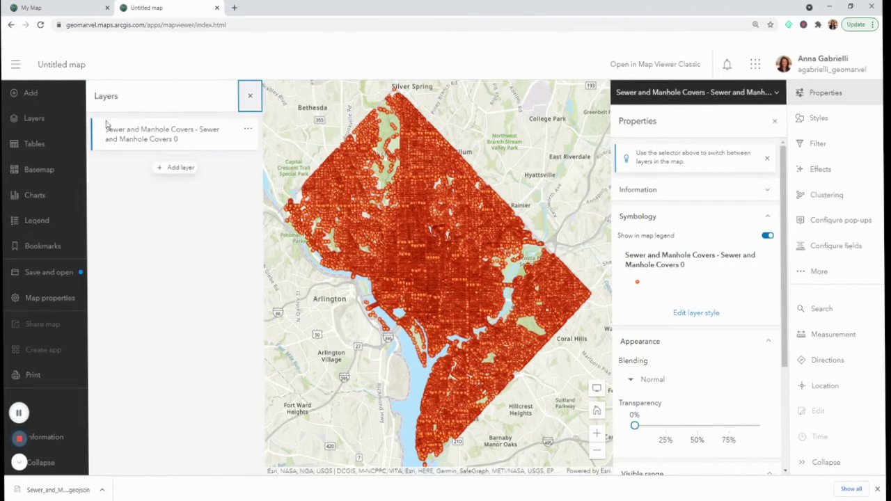
{"action": "left_click", "coordinate": [66, 8]}
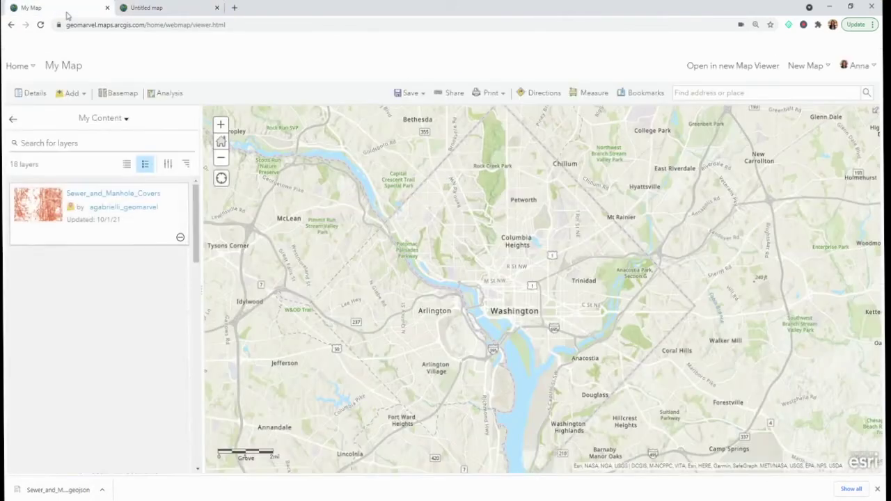
- List My Map's contents and check that the sewer layer's transparency is 0%
{"action": "left_click", "coordinate": [32, 93]}
{"action": "left_click", "coordinate": [72, 119]}
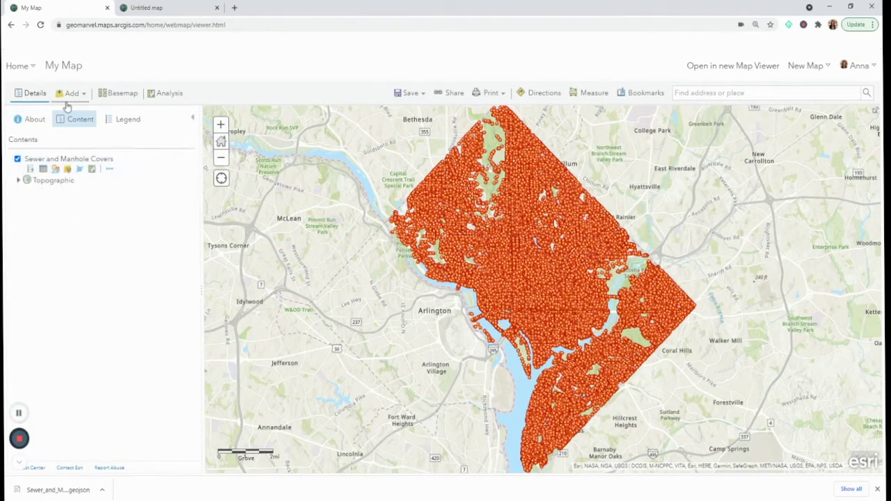
{"action": "left_click", "coordinate": [110, 170]}
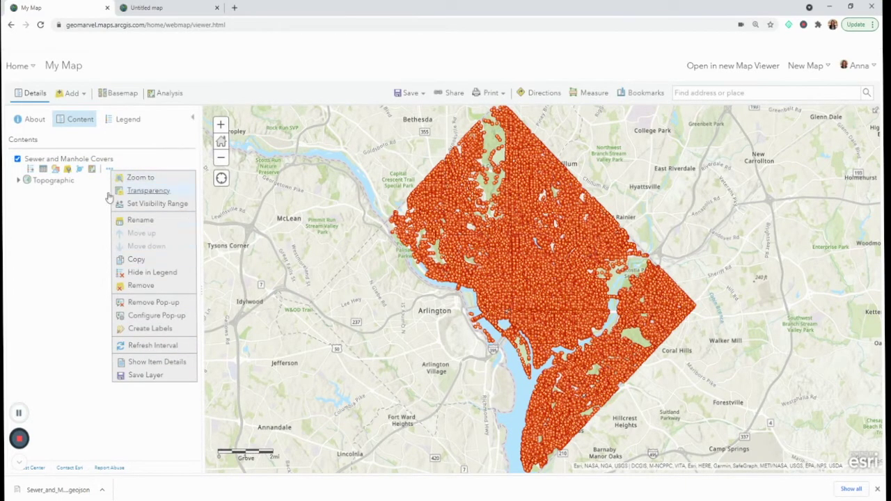
{"action": "left_click", "coordinate": [81, 237]}
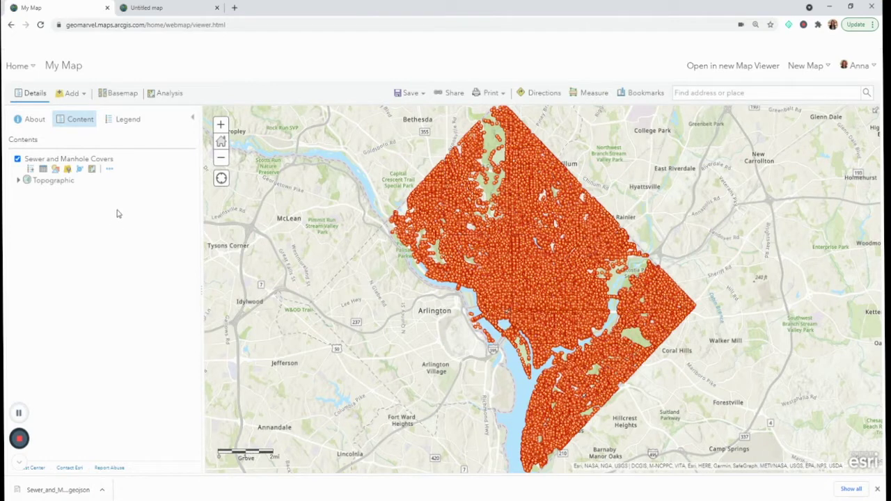
{"action": "left_click", "coordinate": [173, 10]}
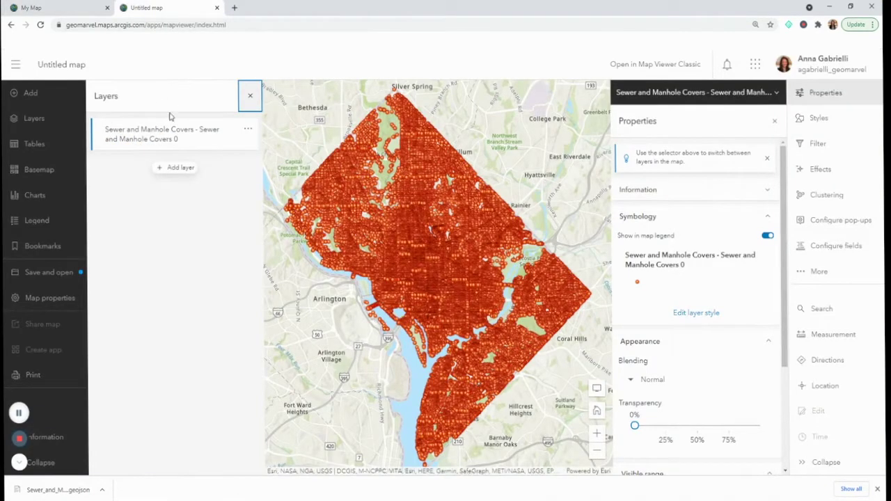
- Save a filter on the sewer layer keeping only features where DXF_LAYER is CATCHBASN
{"action": "left_click", "coordinate": [154, 135]}
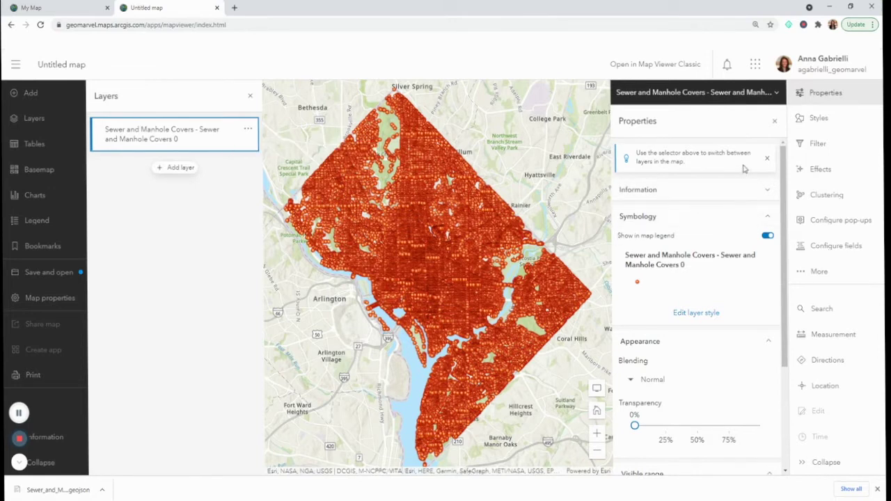
{"action": "left_click", "coordinate": [825, 147]}
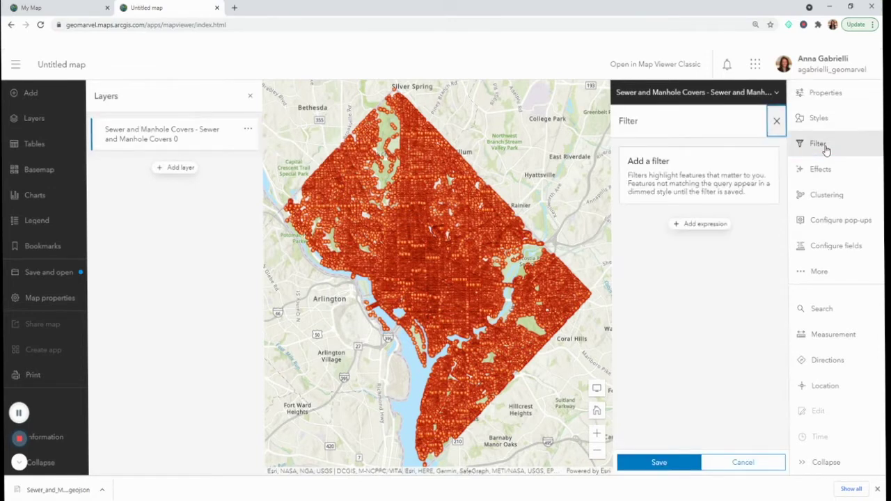
{"action": "left_click", "coordinate": [704, 224]}
{"action": "left_click", "coordinate": [704, 227]}
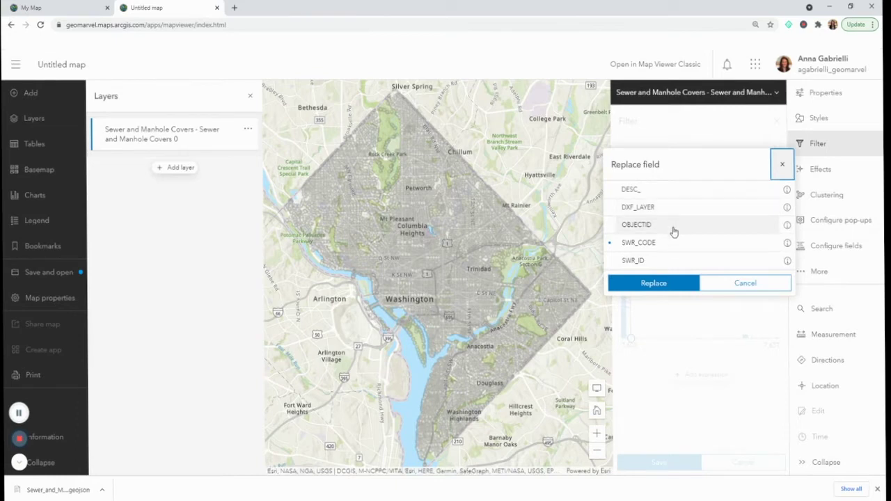
{"action": "left_click", "coordinate": [649, 207]}
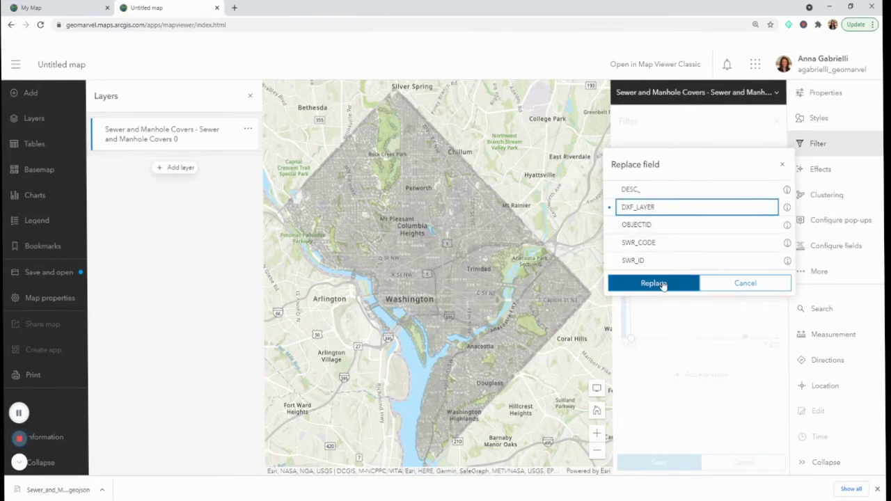
{"action": "left_click", "coordinate": [662, 284]}
{"action": "left_click", "coordinate": [770, 261]}
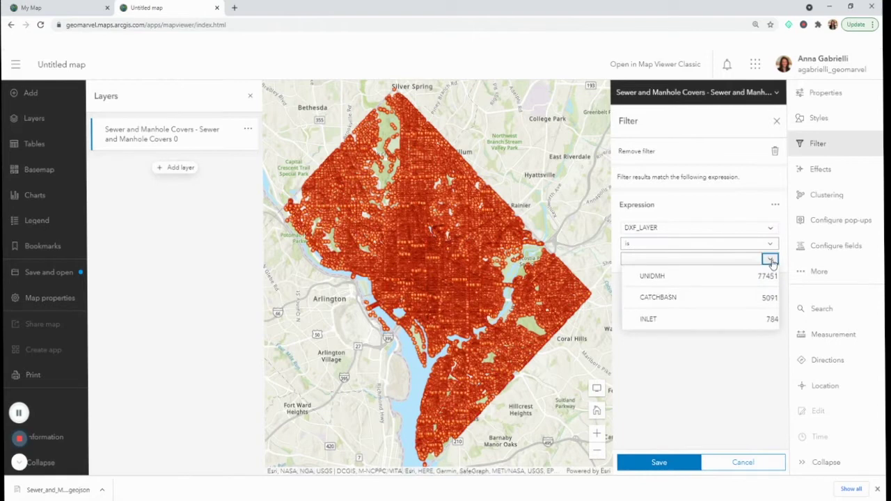
{"action": "left_click", "coordinate": [667, 307]}
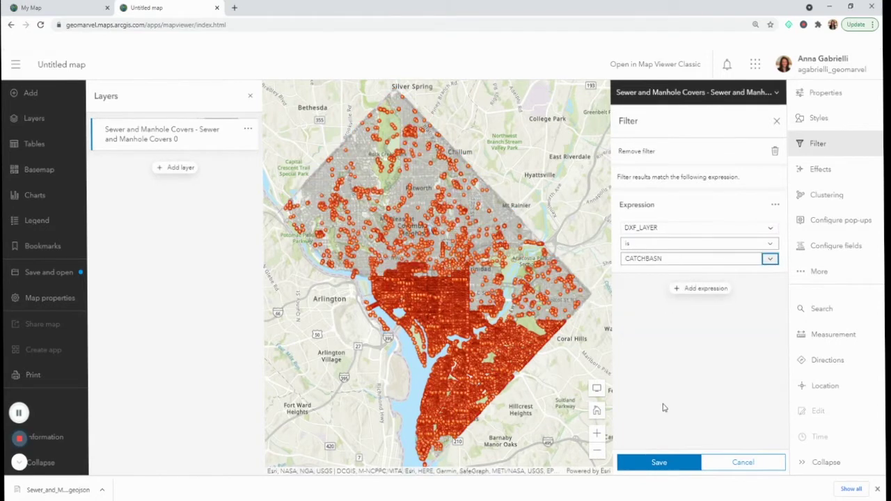
{"action": "left_click", "coordinate": [658, 463]}
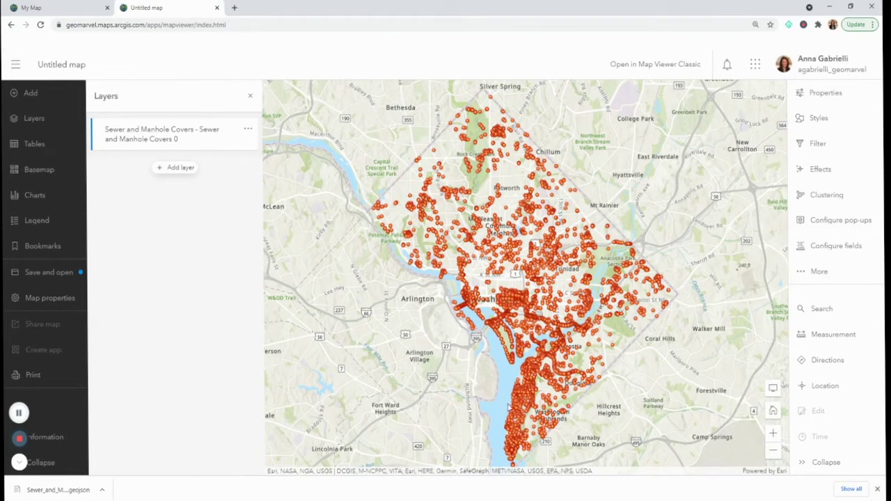
{"action": "left_click", "coordinate": [55, 7]}
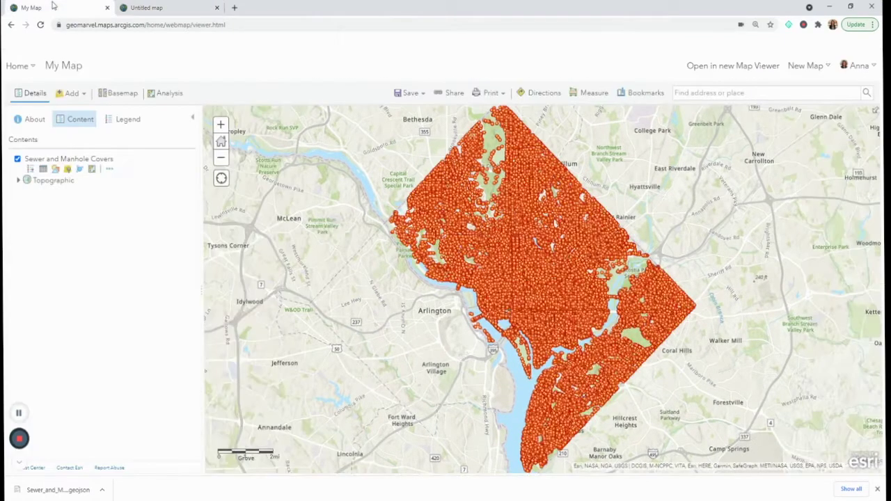
- Apply a DXF_LAYER is CATCHBASN filter, using unique values, to My Map's sewer layer
{"action": "left_click", "coordinate": [68, 171]}
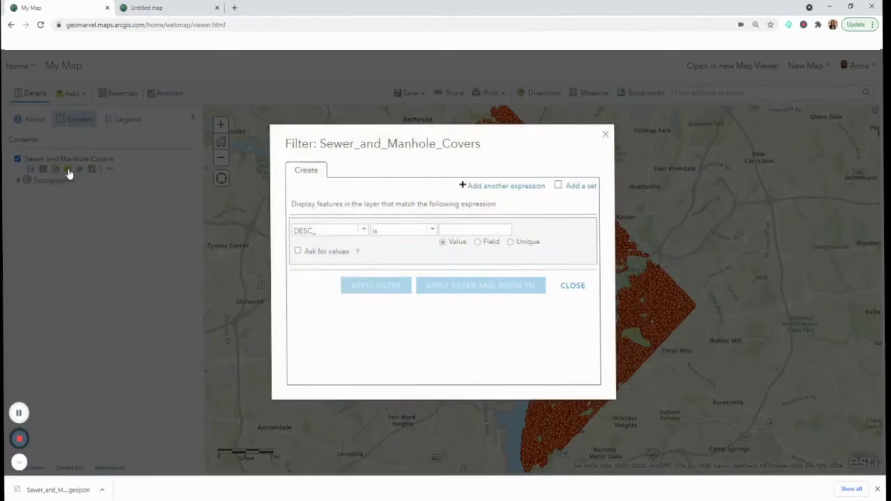
{"action": "left_click", "coordinate": [362, 235]}
{"action": "left_click", "coordinate": [335, 257]}
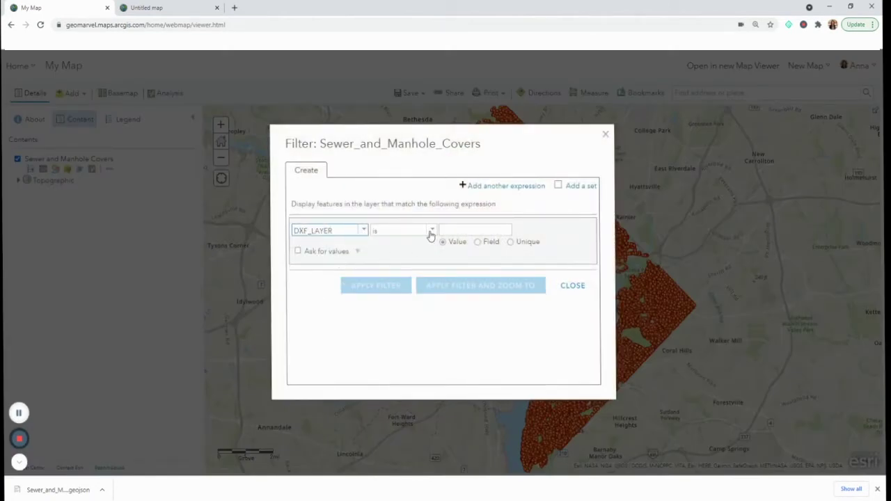
{"action": "left_click", "coordinate": [430, 234]}
{"action": "left_click", "coordinate": [410, 244]}
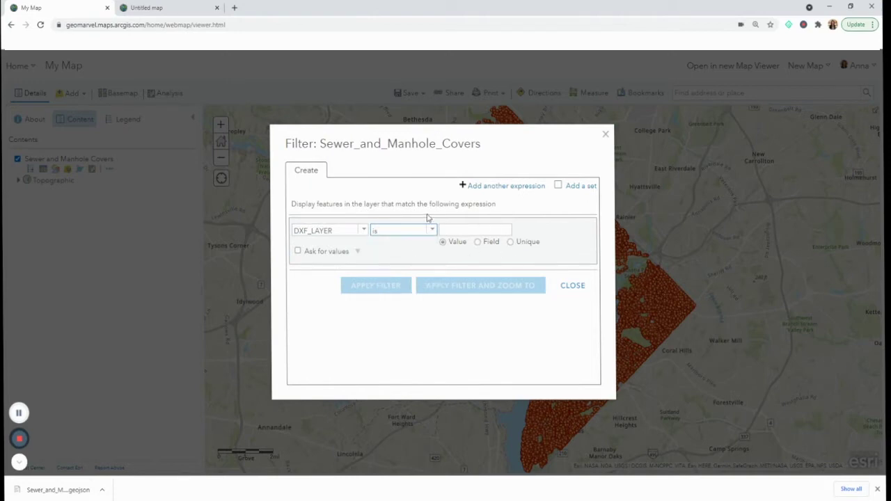
{"action": "left_click", "coordinate": [511, 243]}
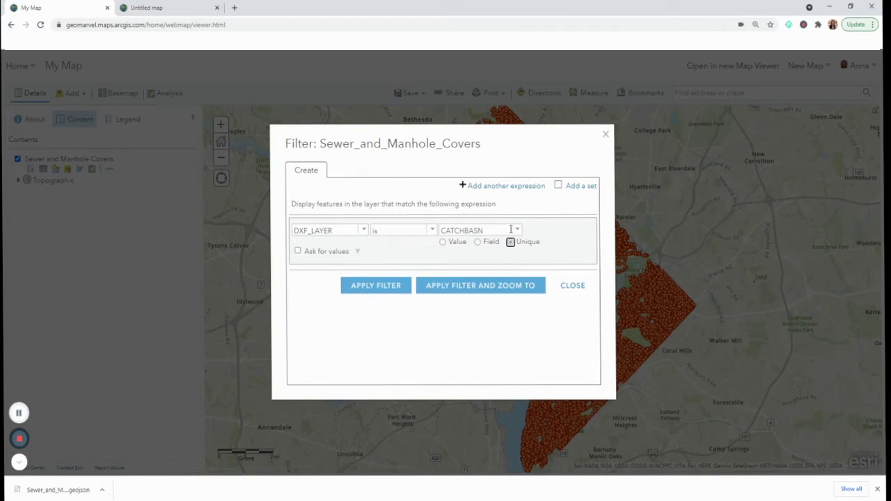
{"action": "left_click", "coordinate": [518, 232]}
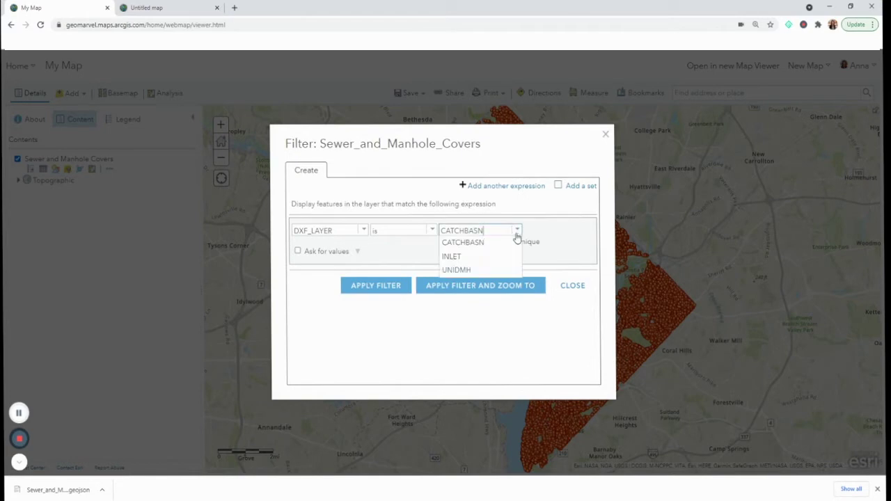
{"action": "left_click", "coordinate": [517, 231]}
{"action": "left_click", "coordinate": [392, 287]}
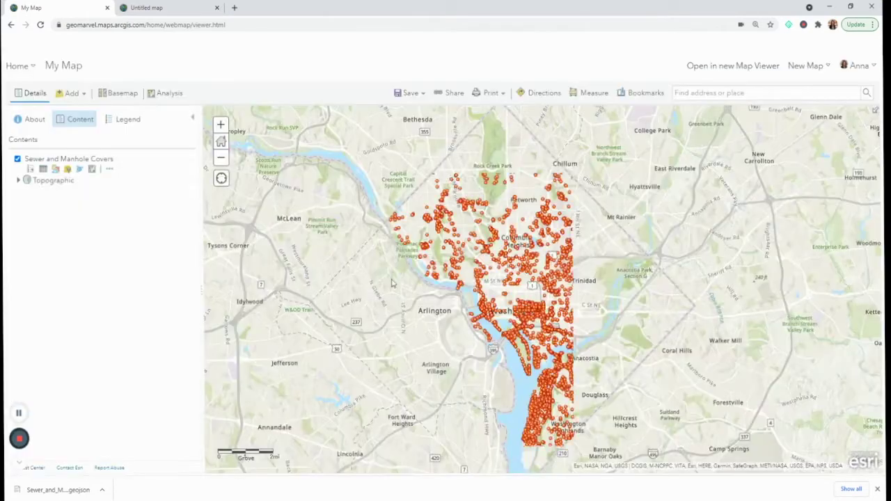
- Enable clustering on the sewer points with a smaller radius and a maximum size range
{"action": "left_click", "coordinate": [165, 7]}
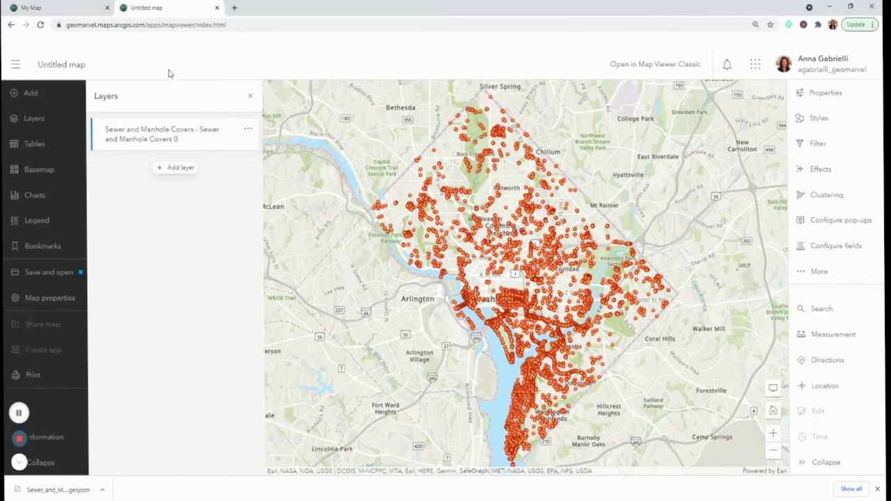
{"action": "left_click_drag", "start_coordinate": [475, 311], "coordinate": [478, 298]}
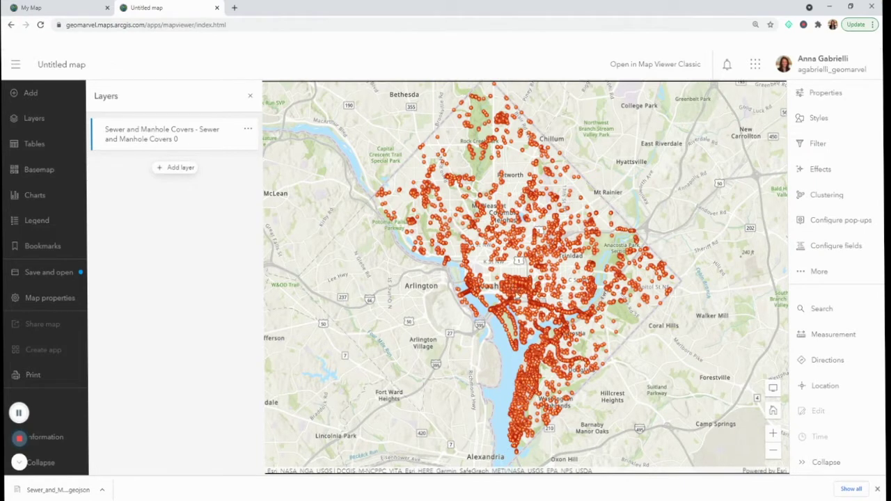
{"action": "left_click", "coordinate": [814, 196]}
{"action": "left_click", "coordinate": [773, 196]}
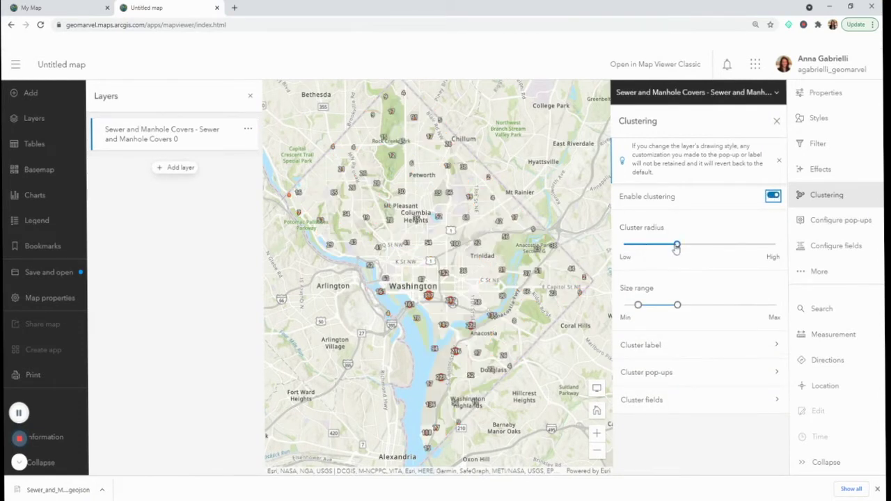
{"action": "left_click_drag", "start_coordinate": [675, 245], "coordinate": [659, 255]}
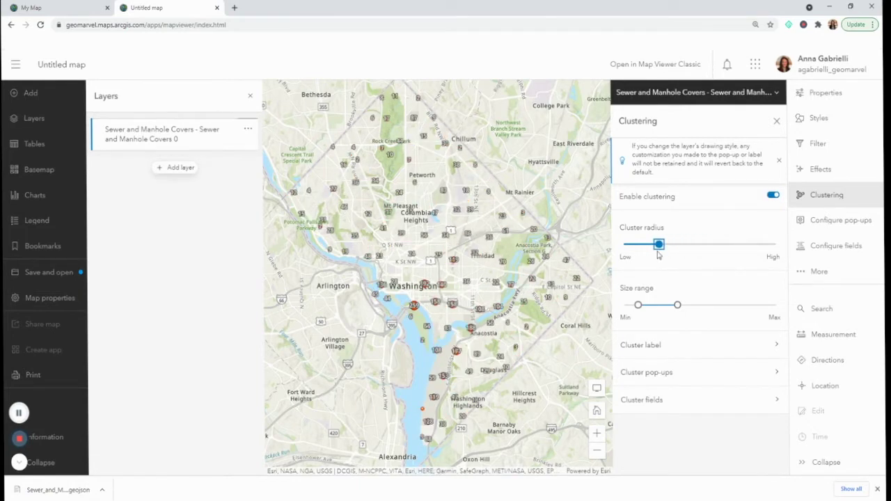
{"action": "left_click_drag", "start_coordinate": [678, 305], "coordinate": [748, 309]}
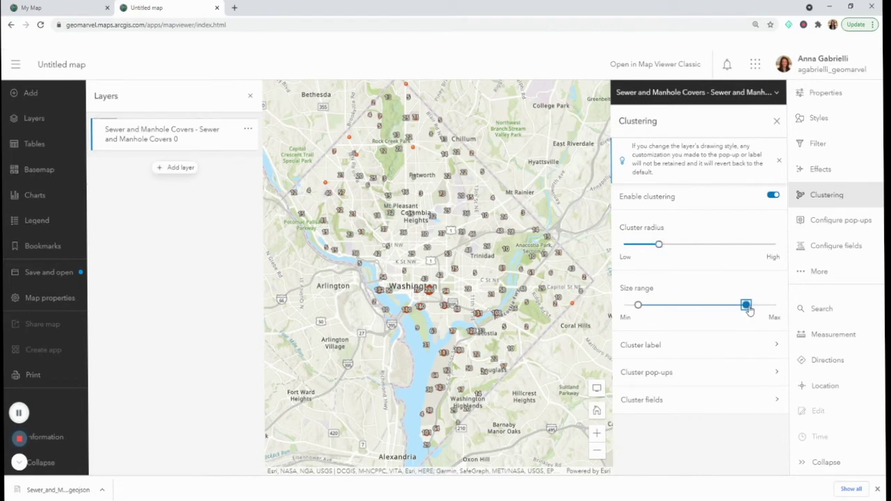
{"action": "left_click_drag", "start_coordinate": [746, 308], "coordinate": [755, 305]}
{"action": "left_click_drag", "start_coordinate": [659, 245], "coordinate": [640, 257]}
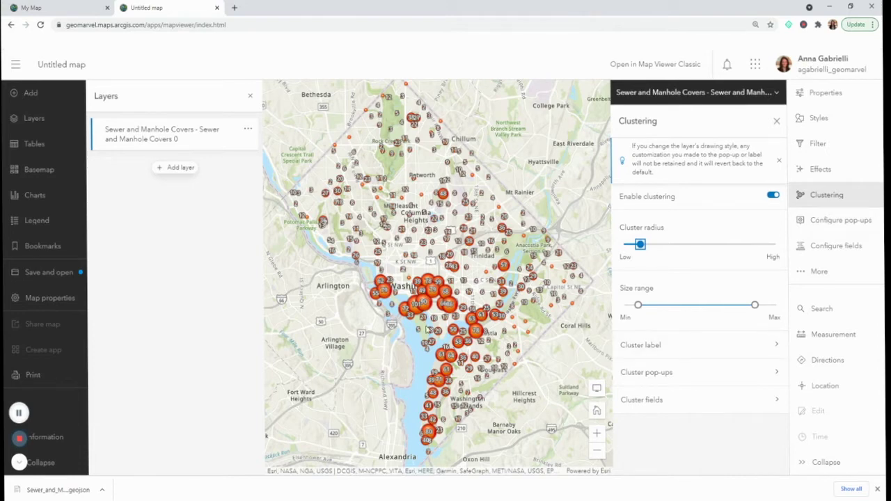
- Open a large cluster's feature summary, dock it over the map, then close it
{"action": "left_click", "coordinate": [420, 315]}
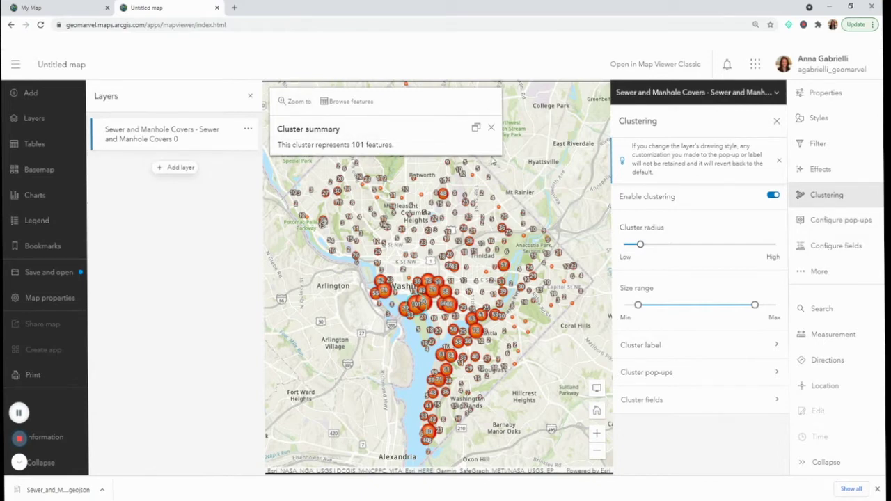
{"action": "left_click", "coordinate": [475, 128]}
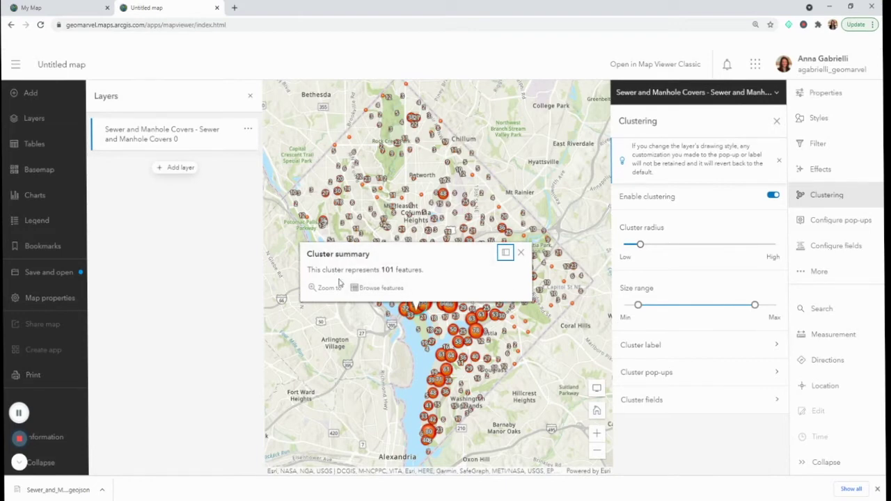
{"action": "left_click", "coordinate": [522, 253]}
{"action": "left_click", "coordinate": [39, 10]}
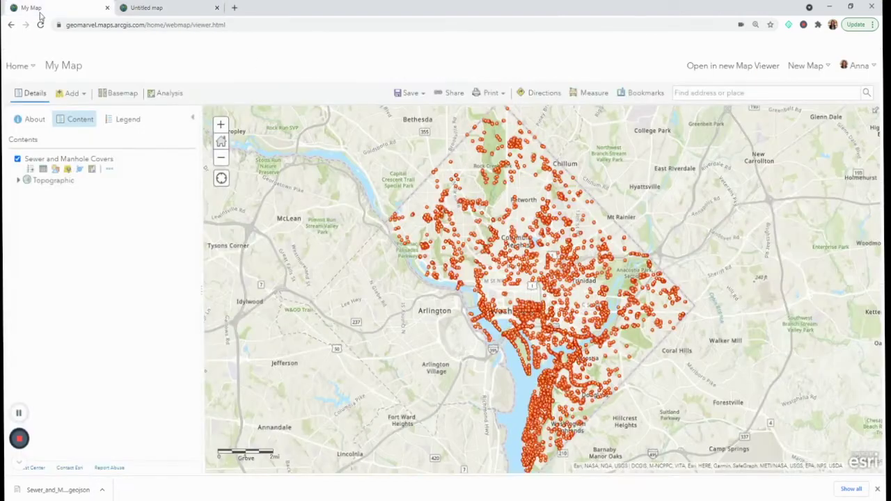
- Enable point clustering in My Map and inspect a cluster holding 135 features
{"action": "left_click", "coordinate": [80, 171]}
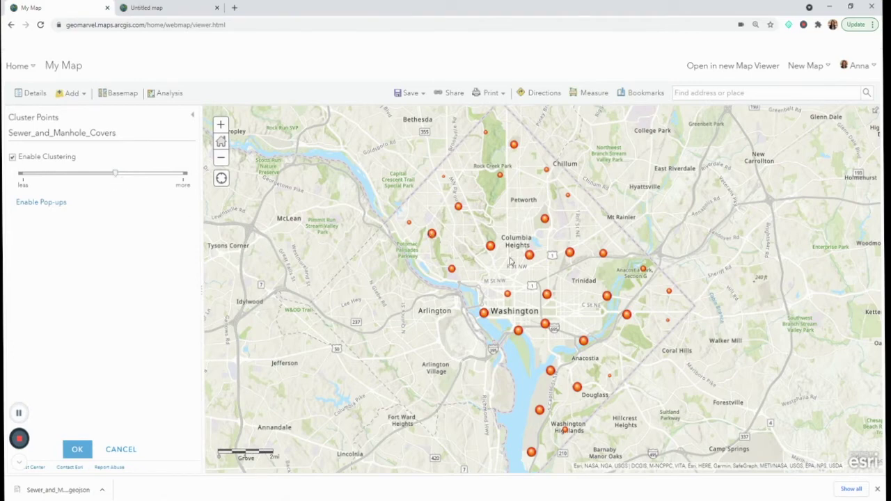
{"action": "left_click", "coordinate": [432, 236]}
{"action": "left_click_drag", "start_coordinate": [447, 232], "coordinate": [569, 239]}
{"action": "left_click", "coordinate": [564, 237]}
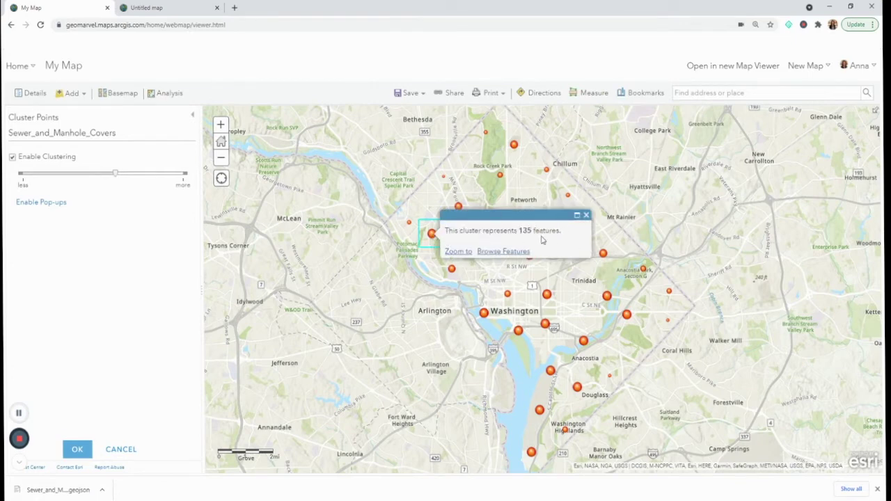
{"action": "left_click", "coordinate": [576, 217]}
{"action": "left_click", "coordinate": [853, 126]}
{"action": "key", "text": "ctrl+Tab"}
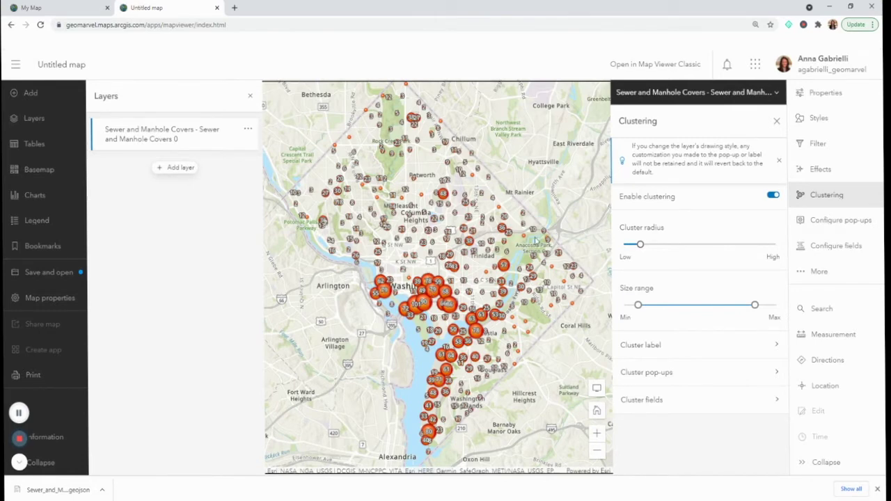
- Review the sewer layer's cluster size legend in the Map Viewer properties
{"action": "left_click", "coordinate": [826, 97]}
{"action": "scroll", "coordinate": [724, 332], "scroll_direction": "down", "scroll_amount": 3}
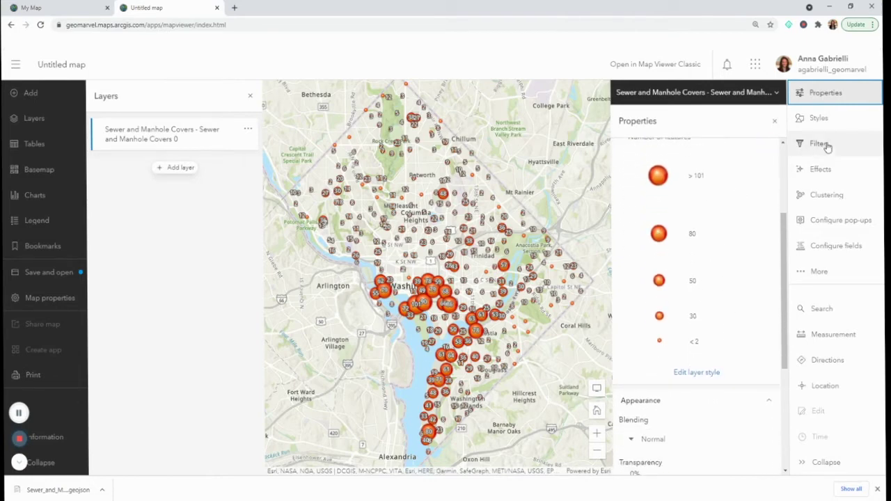
{"action": "left_click", "coordinate": [823, 119]}
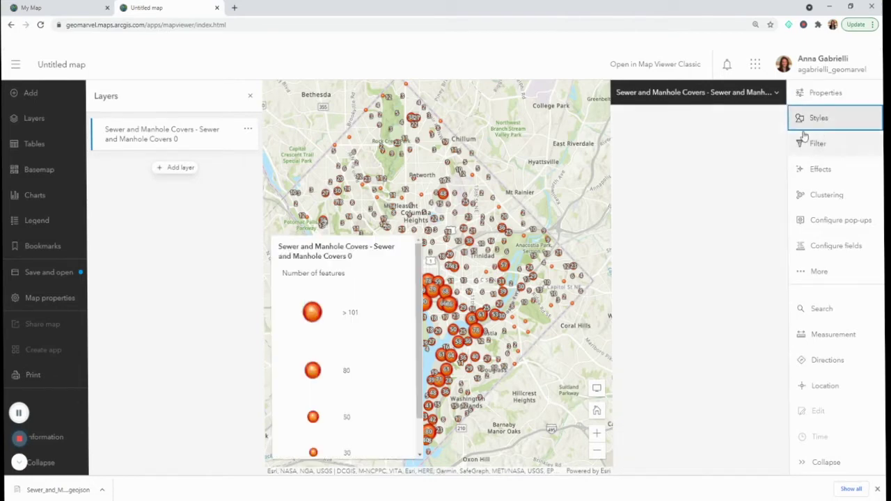
- Keep the clustering settings in My Map and open the sewer layer's style options
{"action": "left_click", "coordinate": [36, 8]}
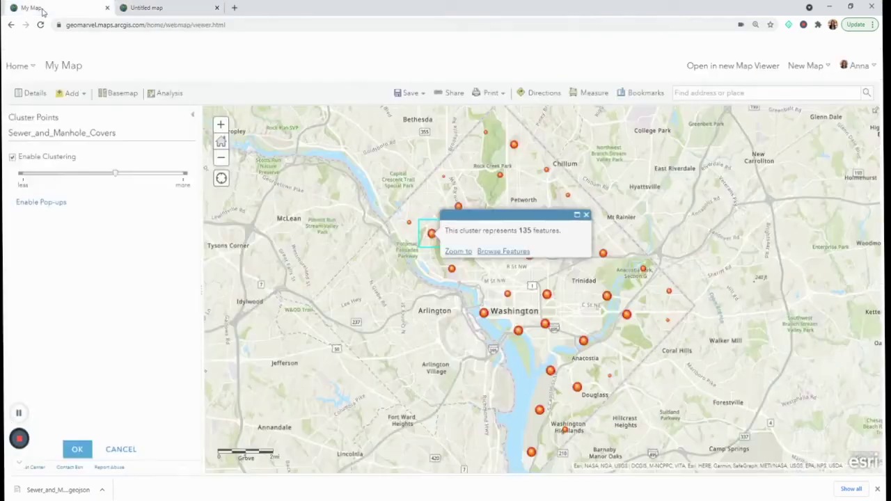
{"action": "left_click", "coordinate": [69, 450]}
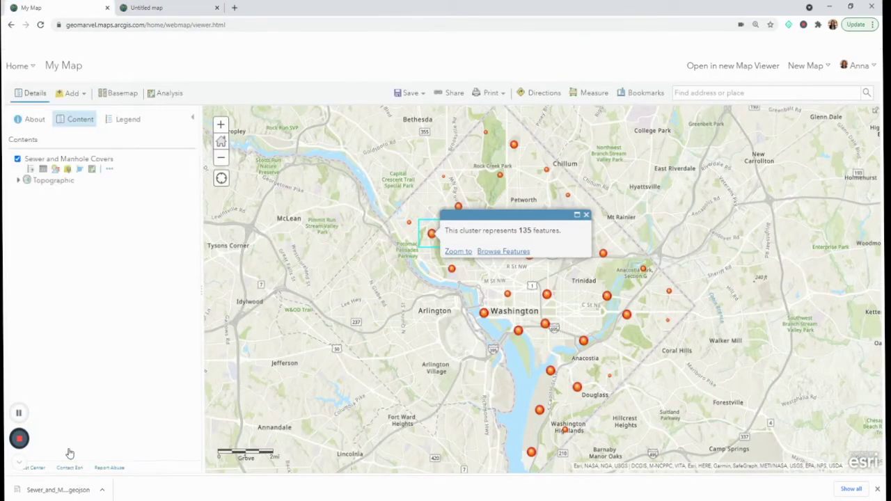
{"action": "left_click", "coordinate": [54, 170]}
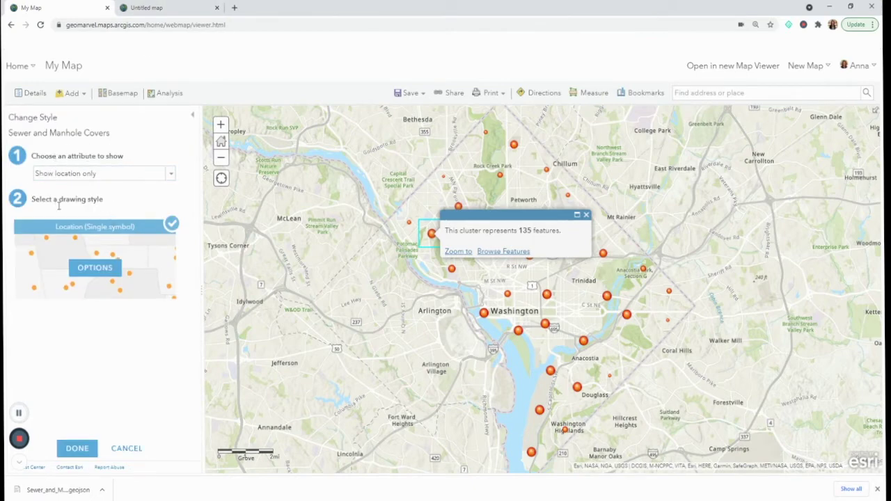
{"action": "left_click", "coordinate": [109, 268]}
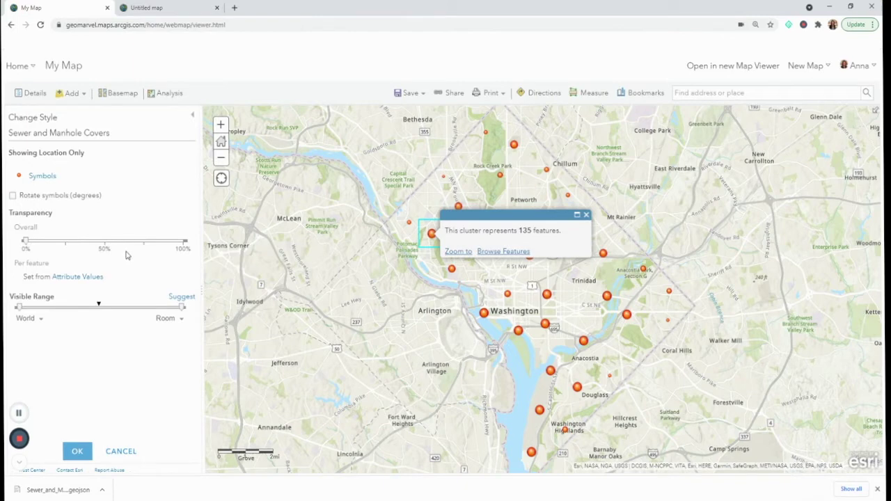
{"action": "left_click", "coordinate": [41, 177]}
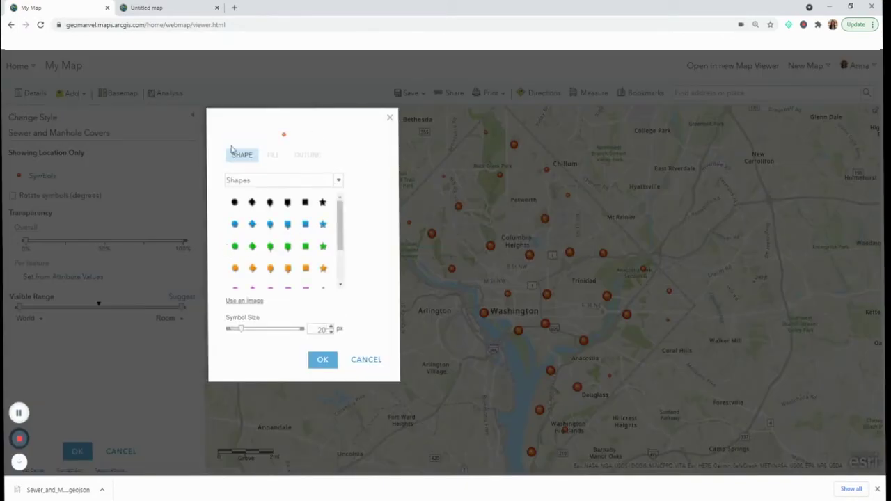
{"action": "left_click", "coordinate": [322, 360]}
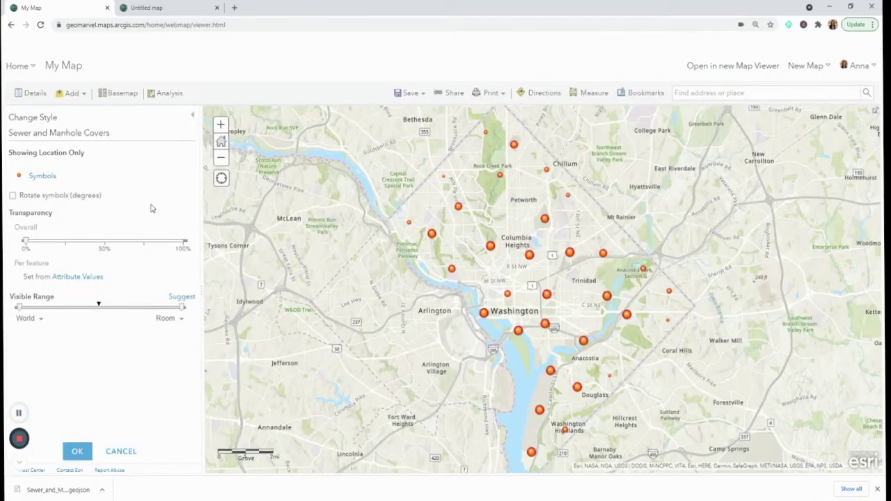
{"action": "left_click", "coordinate": [76, 452]}
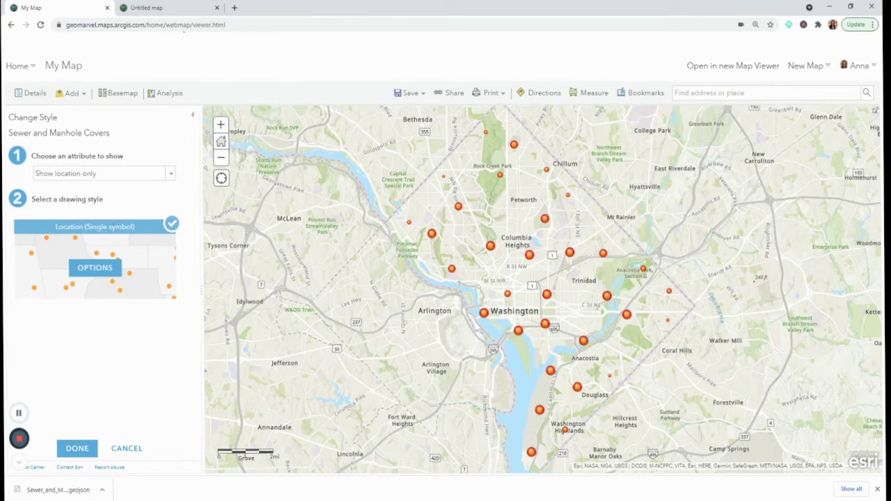
{"action": "left_click", "coordinate": [164, 8]}
- Restyle the sewer points as flat, semi-transparent orange circles
{"action": "left_click", "coordinate": [248, 129]}
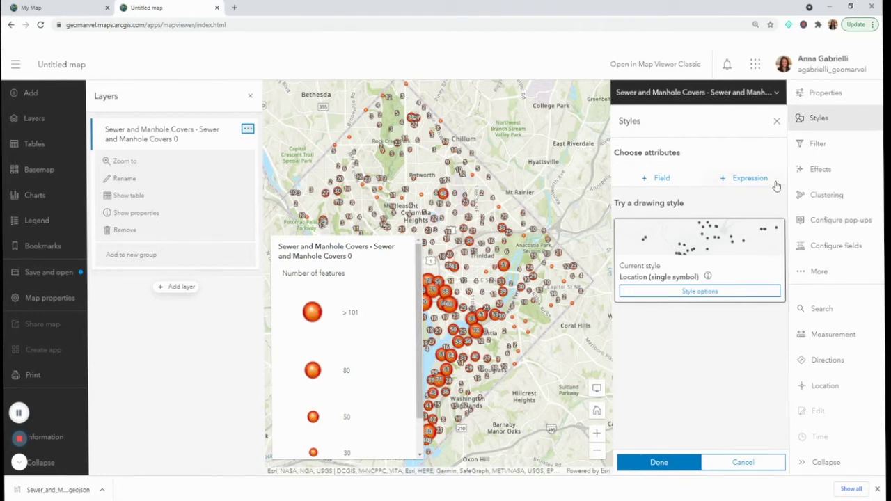
{"action": "left_click", "coordinate": [820, 120]}
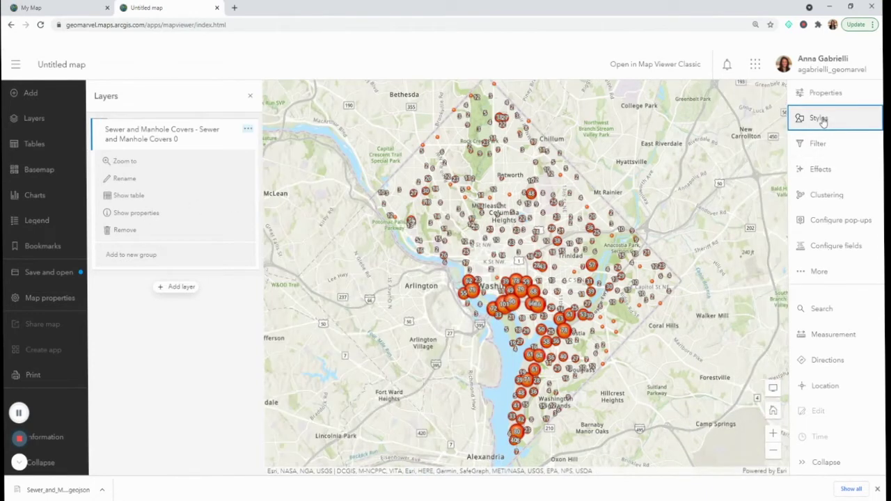
{"action": "left_click", "coordinate": [822, 120]}
{"action": "left_click", "coordinate": [683, 293]}
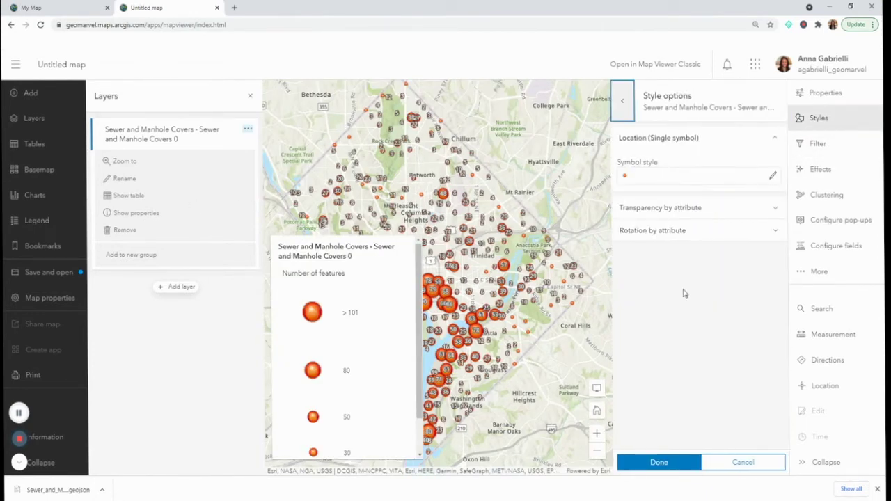
{"action": "left_click", "coordinate": [771, 178]}
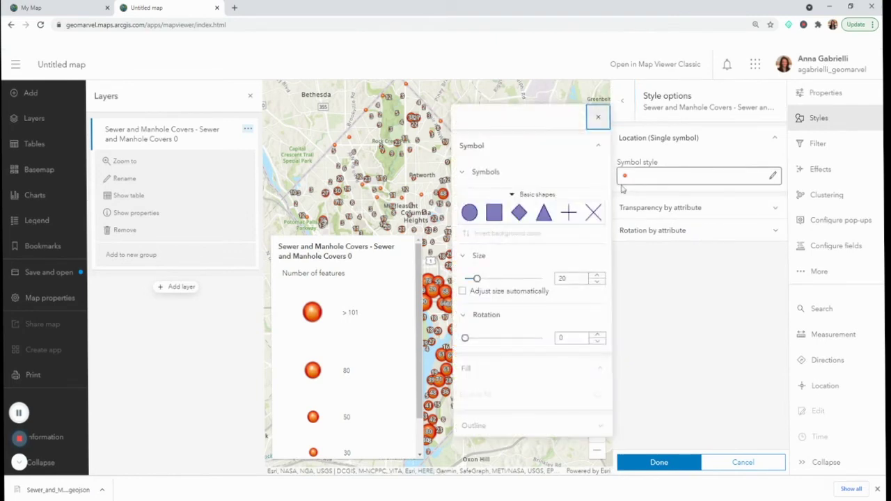
{"action": "left_click", "coordinate": [470, 213]}
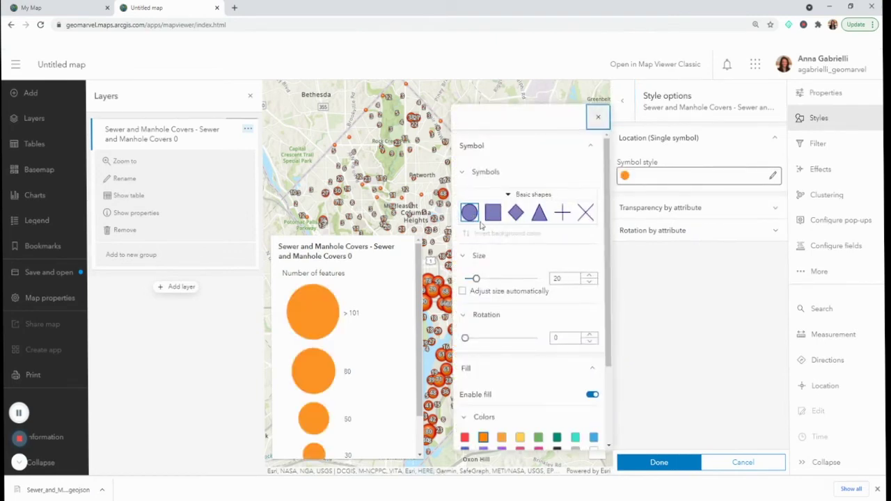
{"action": "scroll", "coordinate": [537, 286], "scroll_direction": "down", "scroll_amount": 1}
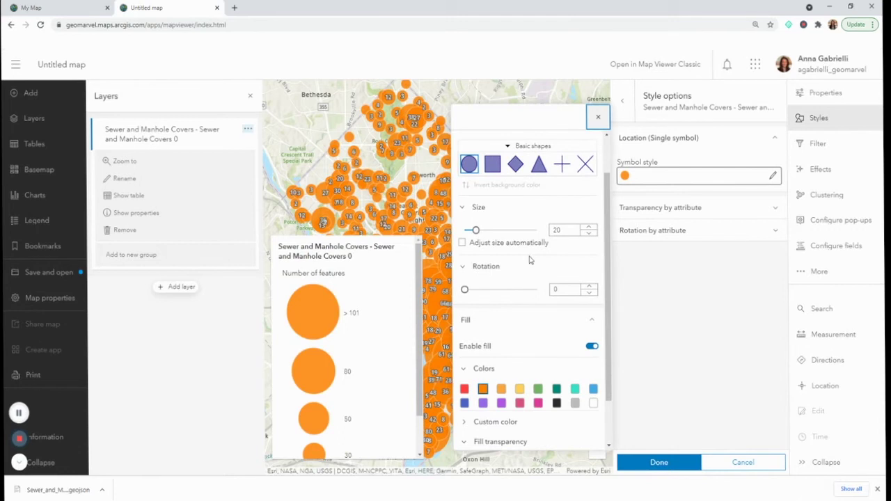
{"action": "scroll", "coordinate": [528, 261], "scroll_direction": "down", "scroll_amount": 1}
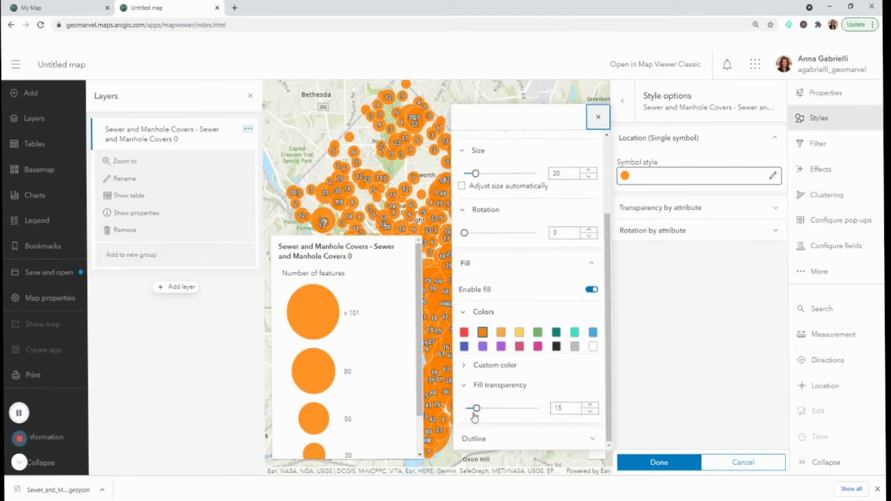
{"action": "left_click_drag", "start_coordinate": [476, 409], "coordinate": [514, 408]}
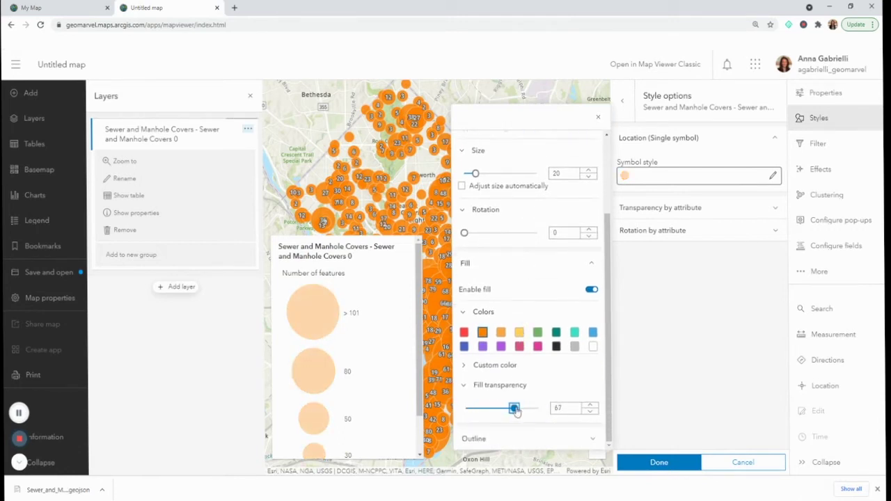
{"action": "left_click", "coordinate": [657, 463]}
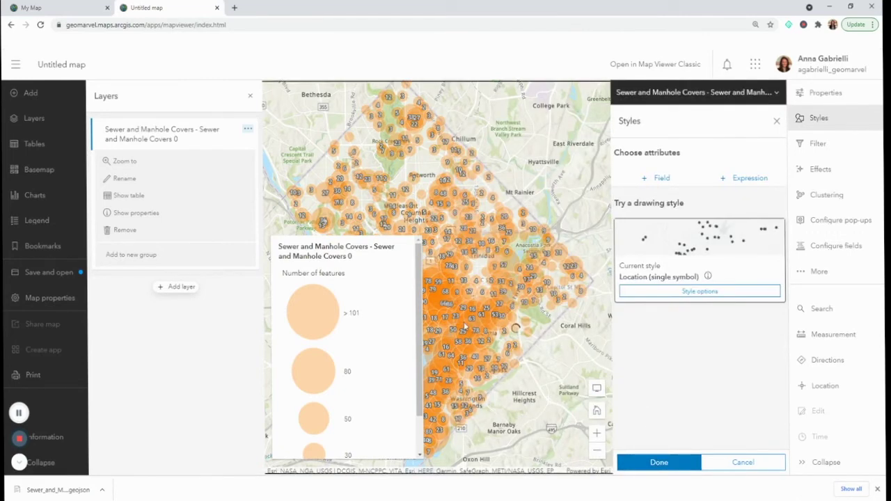
- Inspect one catch basin's details, finish styling, and return to My Map
{"action": "left_click", "coordinate": [516, 329]}
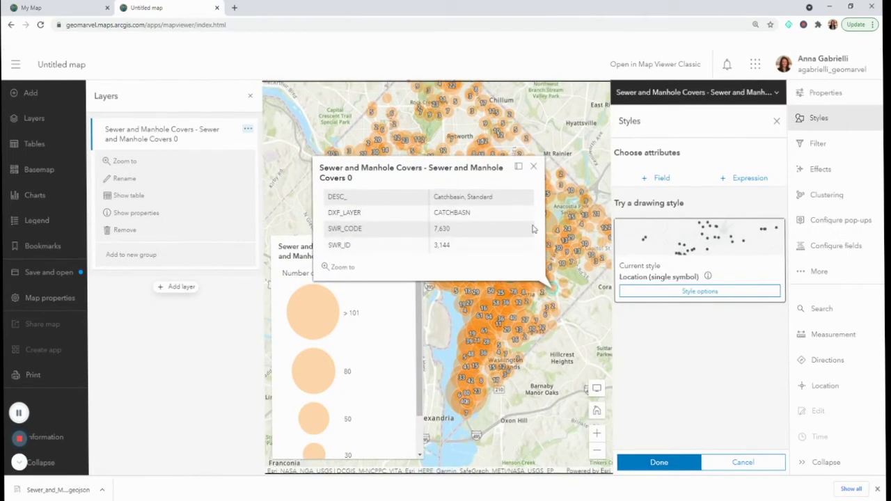
{"action": "left_click", "coordinate": [533, 166]}
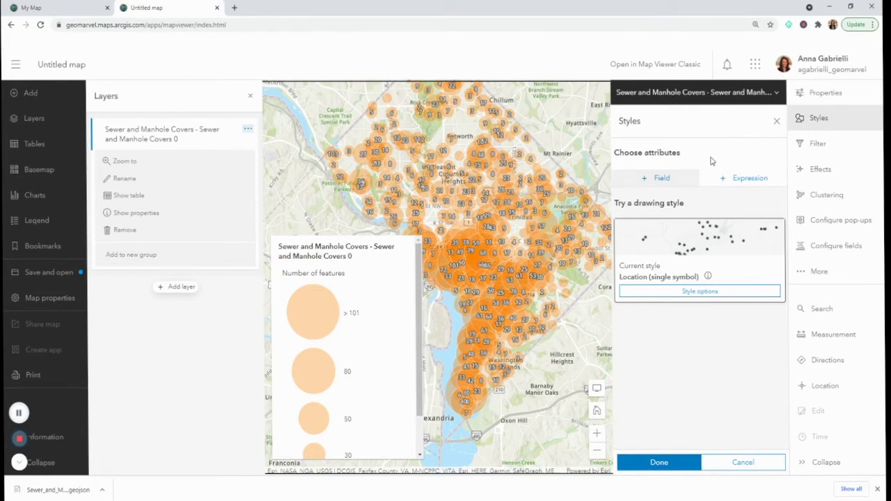
{"action": "left_click", "coordinate": [674, 463]}
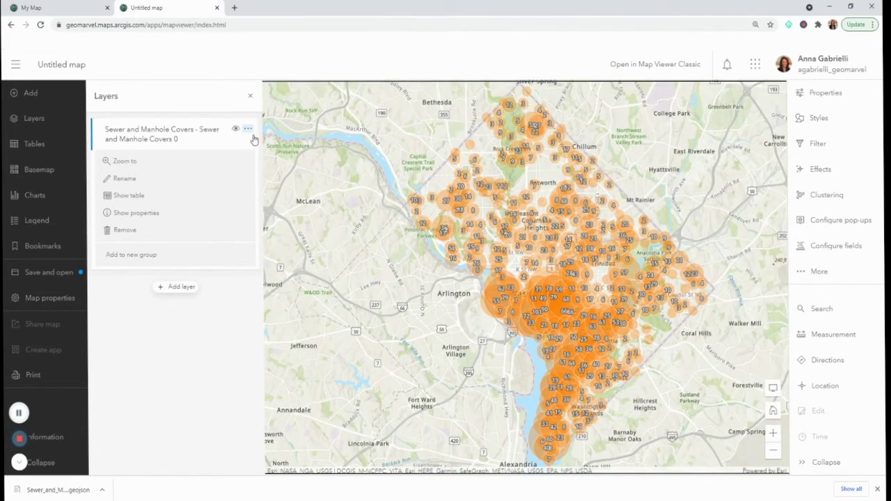
{"action": "key", "text": "ctrl+shift+Tab"}
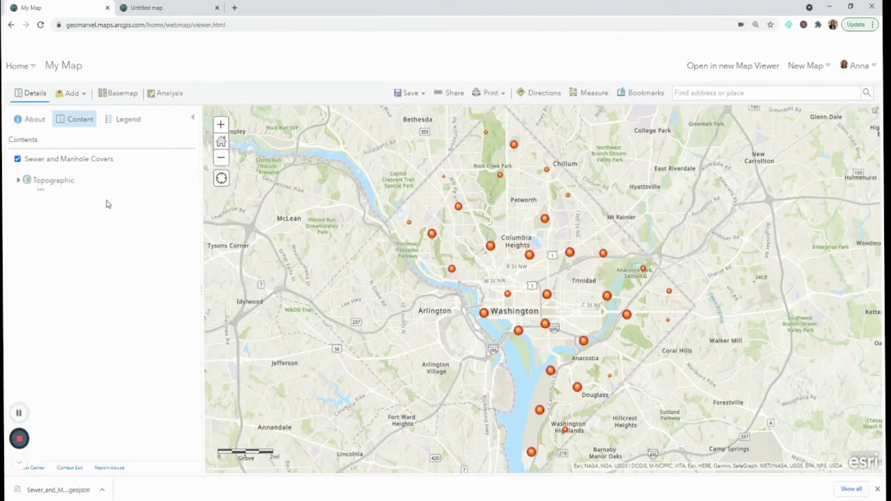
- Check the sewer layer's options list, including Save Layer, then return to the Untitled map
{"action": "left_click", "coordinate": [110, 170]}
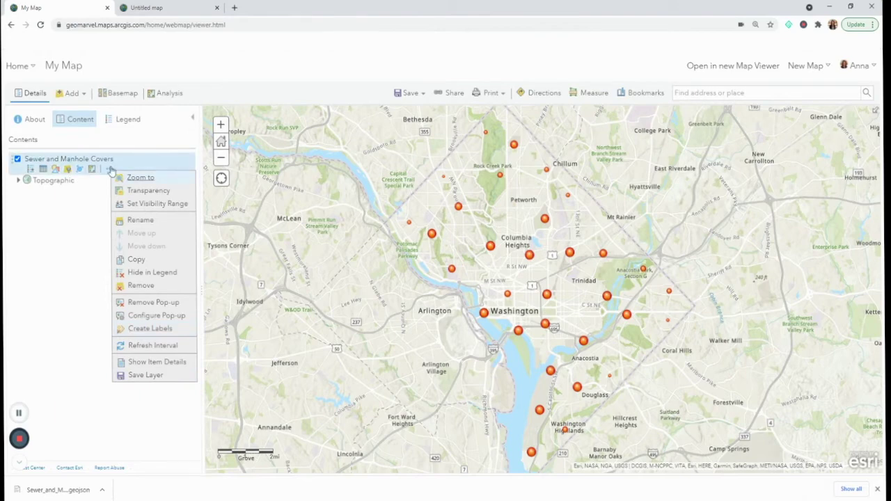
{"action": "left_click", "coordinate": [153, 377]}
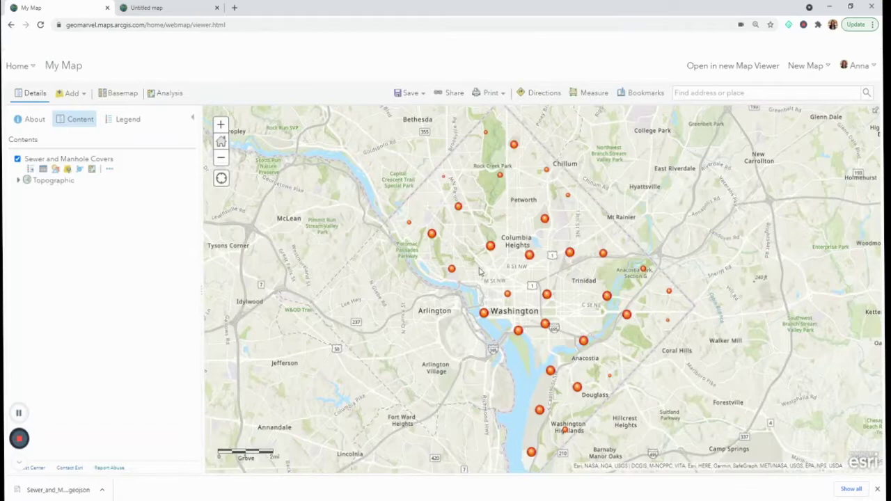
{"action": "left_click", "coordinate": [192, 12]}
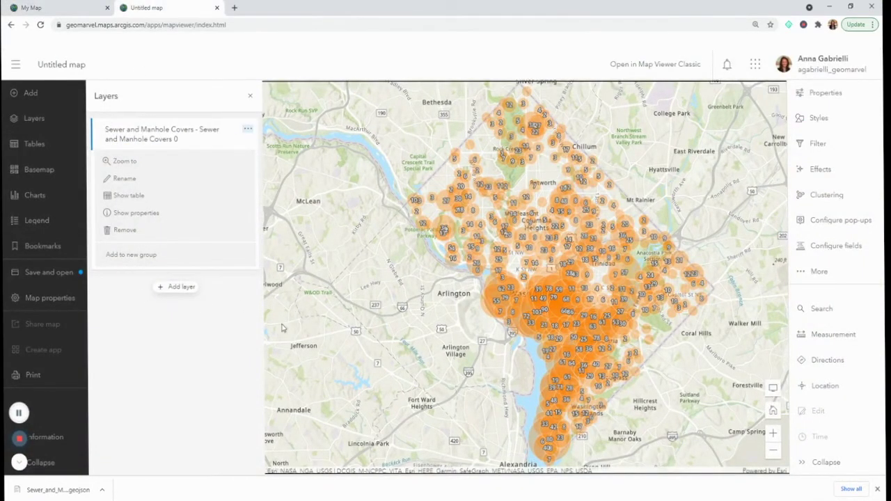
{"action": "left_click", "coordinate": [45, 273]}
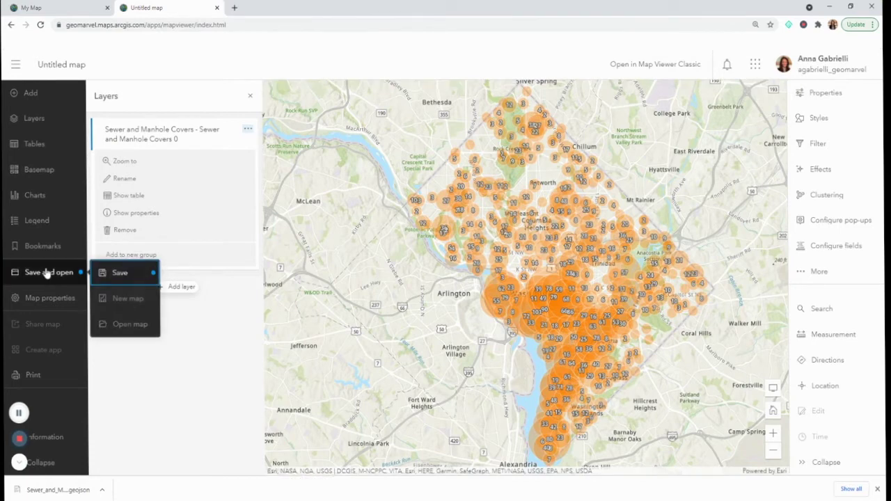
{"action": "left_click", "coordinate": [119, 273]}
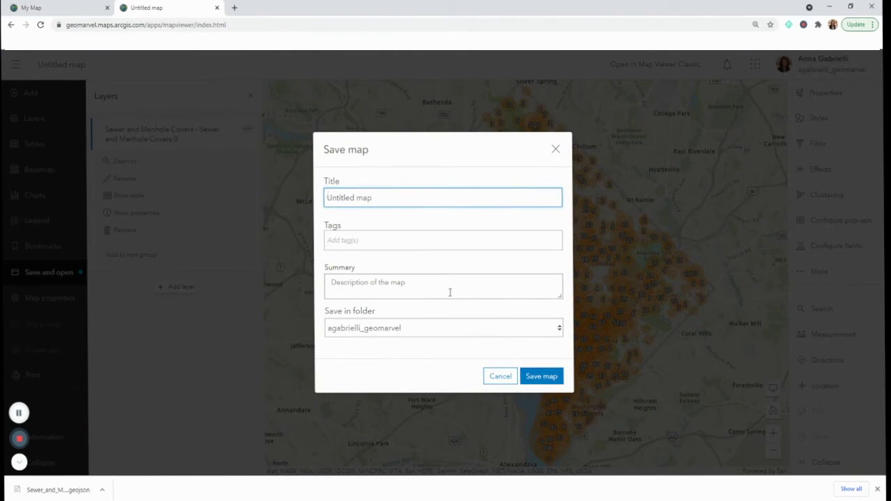
{"action": "left_click", "coordinate": [68, 9]}
{"action": "left_click", "coordinate": [410, 93]}
{"action": "left_click", "coordinate": [407, 113]}
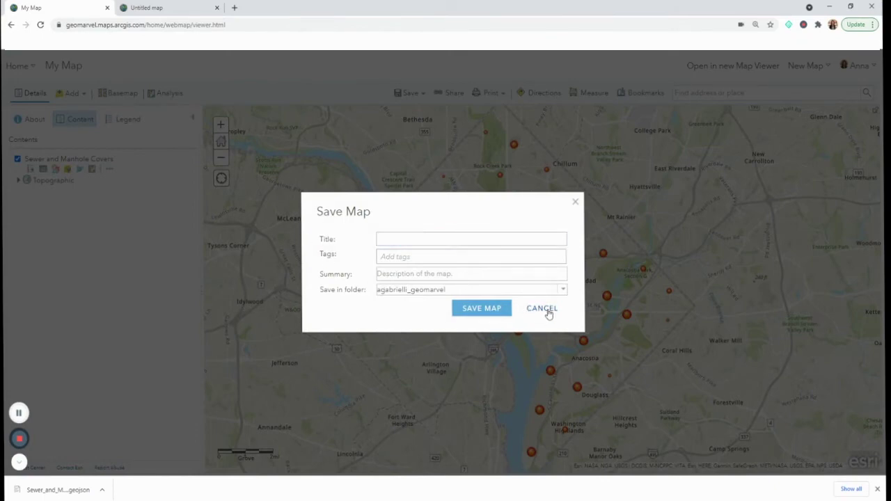
{"action": "left_click", "coordinate": [542, 308]}
{"action": "left_click", "coordinate": [146, 7]}
{"action": "left_click_drag", "start_coordinate": [416, 269], "coordinate": [424, 285]}
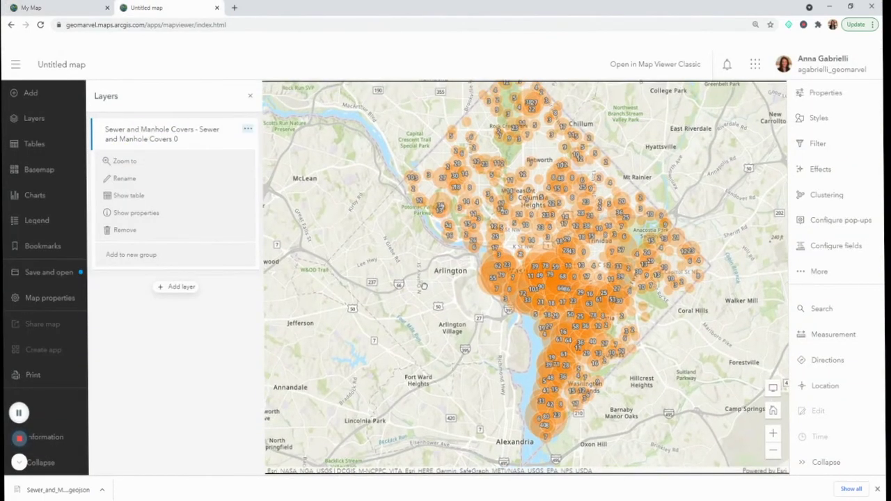
- Add the sewer layer to a new group, then move the manhole cover layer into Group Layer
{"action": "left_click", "coordinate": [147, 258]}
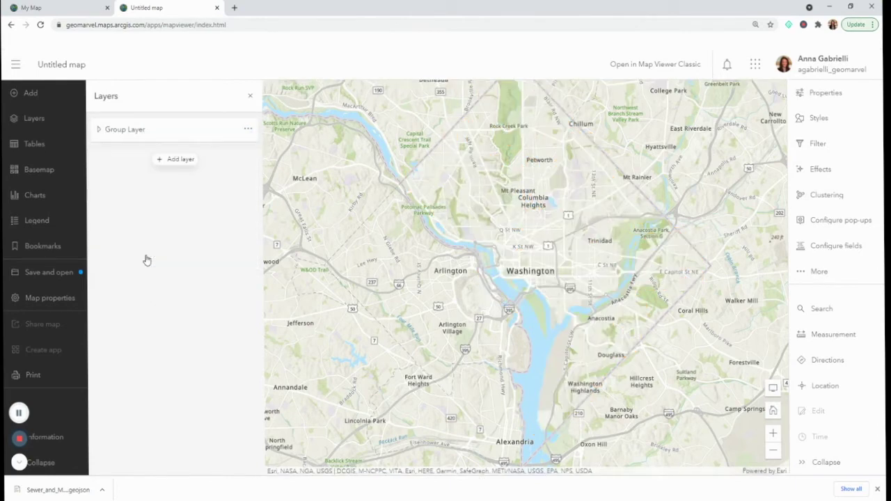
{"action": "left_click", "coordinate": [98, 131]}
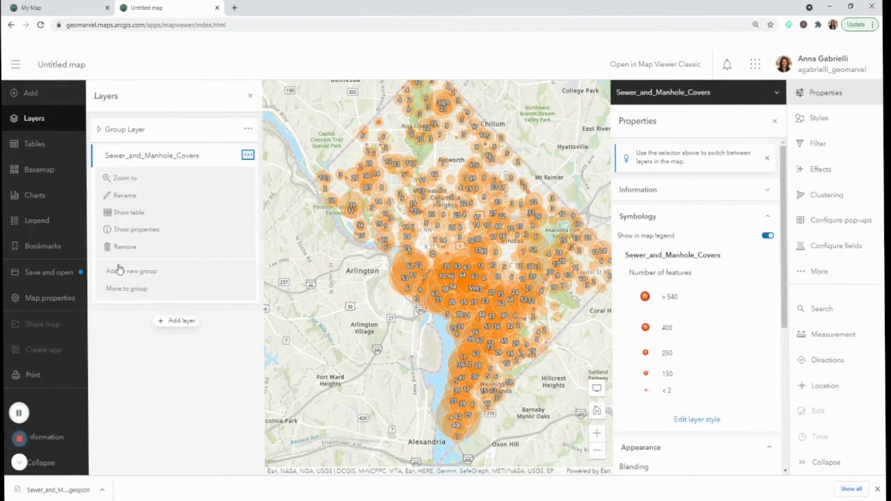
{"action": "left_click", "coordinate": [139, 292]}
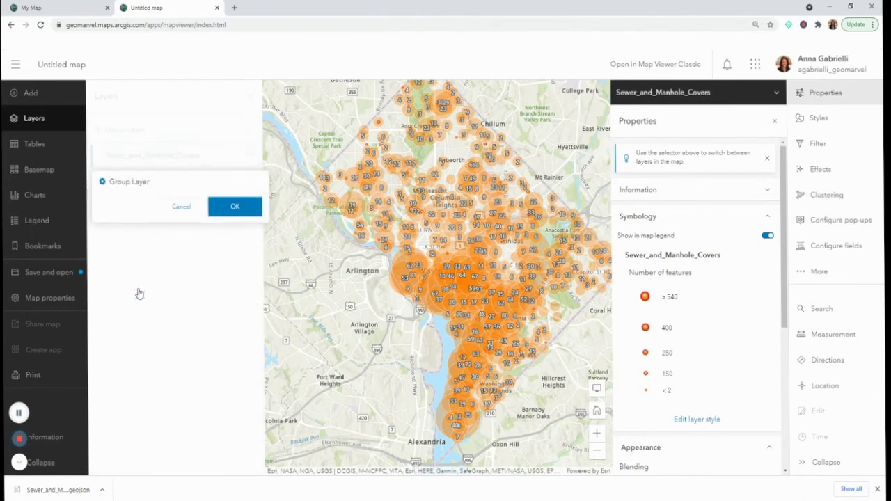
{"action": "left_click", "coordinate": [131, 182]}
{"action": "left_click", "coordinate": [244, 212]}
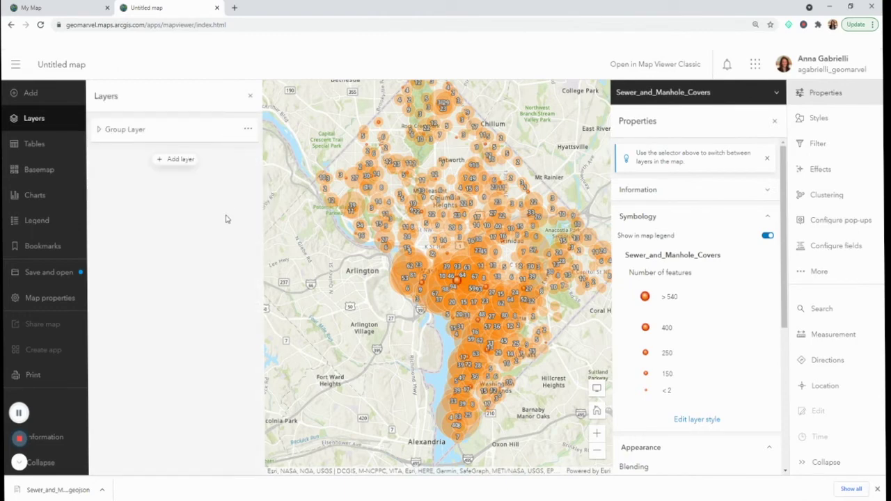
- Expand and collapse Group Layer, hide and reshow it, then show its properties
{"action": "left_click", "coordinate": [99, 130]}
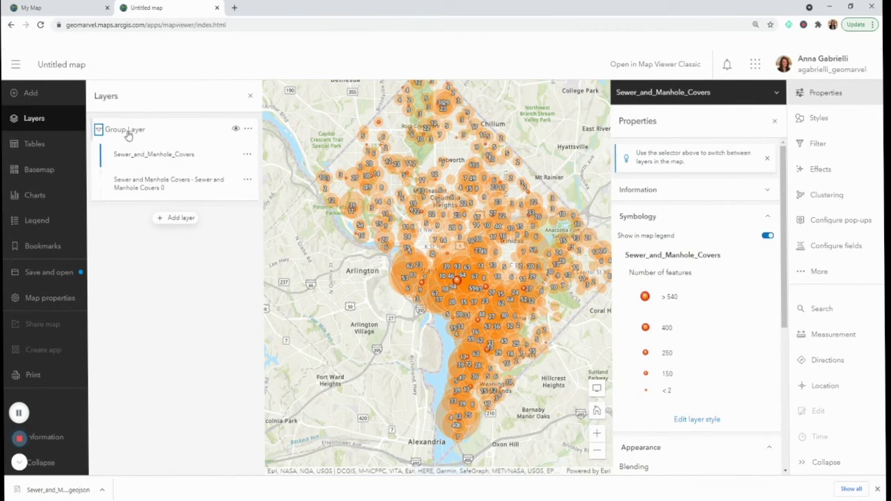
{"action": "left_click", "coordinate": [98, 130]}
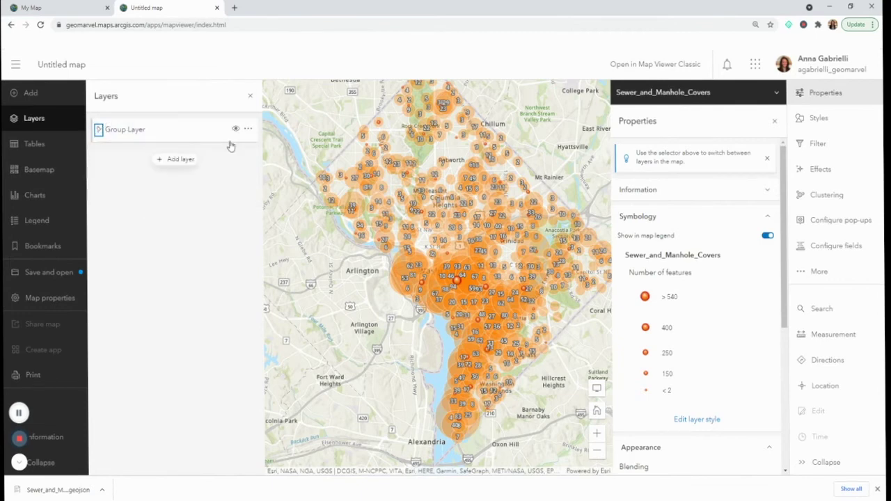
{"action": "left_click", "coordinate": [236, 131]}
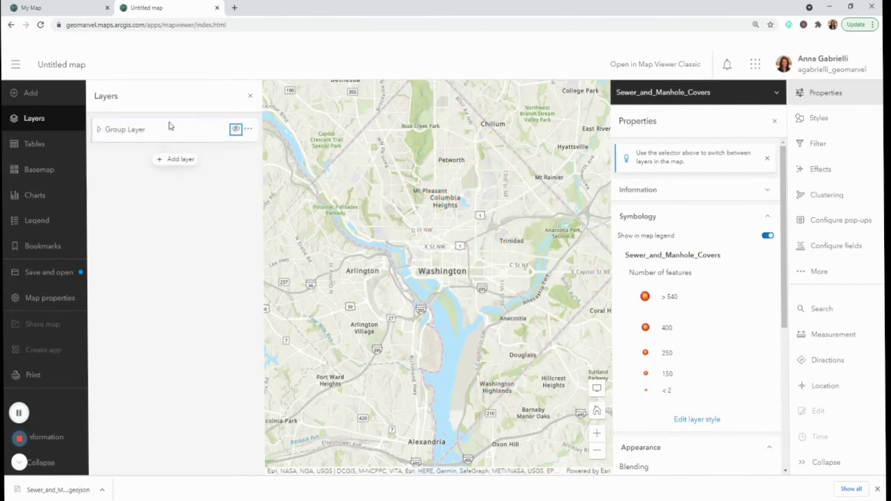
{"action": "left_click", "coordinate": [236, 129]}
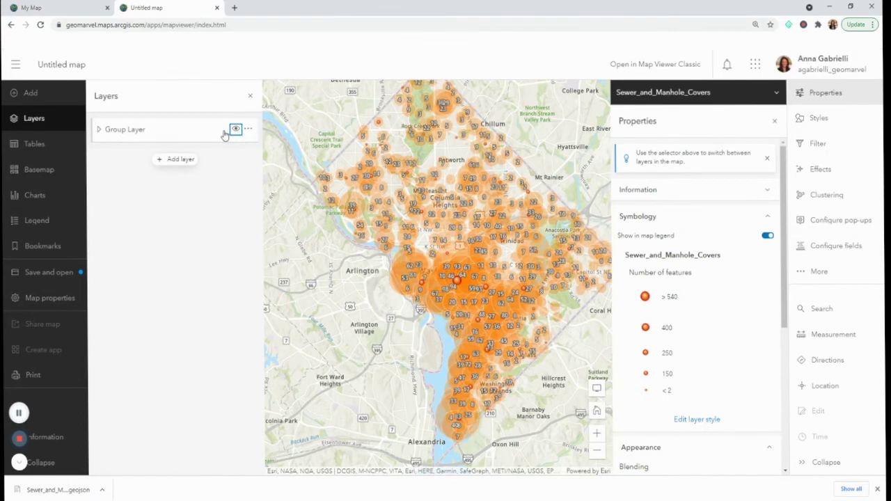
{"action": "left_click", "coordinate": [251, 129]}
{"action": "left_click", "coordinate": [137, 174]}
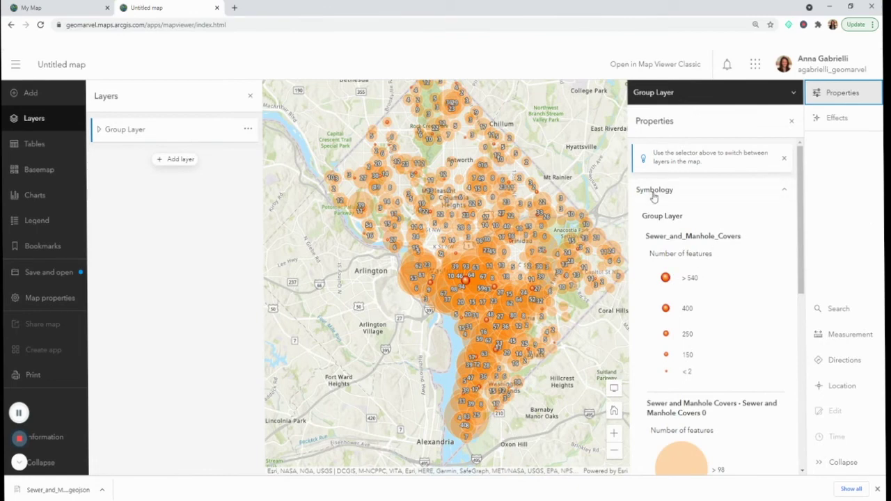
- Scroll through the Group Layer's combined Symbology and Appearance sections
{"action": "scroll", "coordinate": [708, 287], "scroll_direction": "down", "scroll_amount": 5}
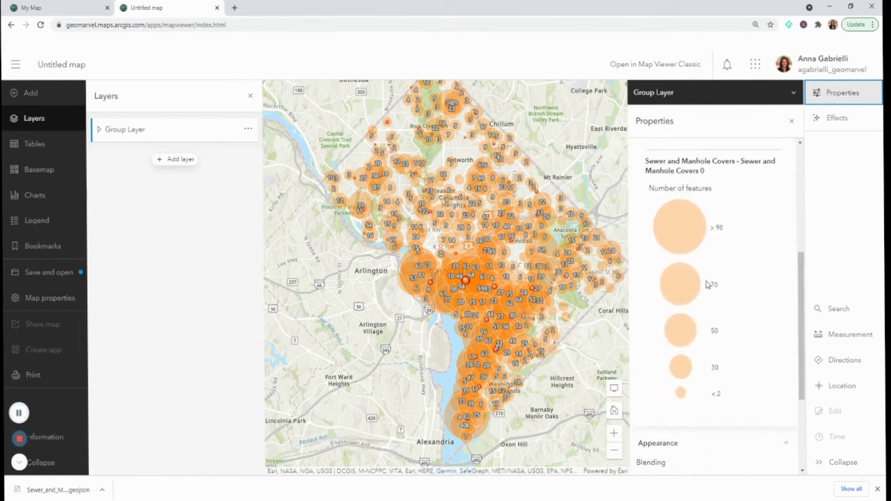
{"action": "scroll", "coordinate": [706, 283], "scroll_direction": "down", "scroll_amount": 3}
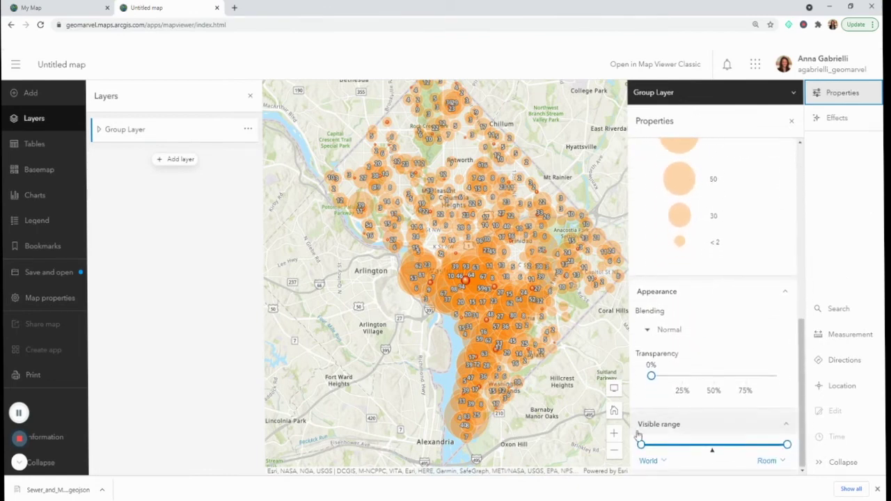
{"action": "scroll", "coordinate": [724, 335], "scroll_direction": "up", "scroll_amount": 10}
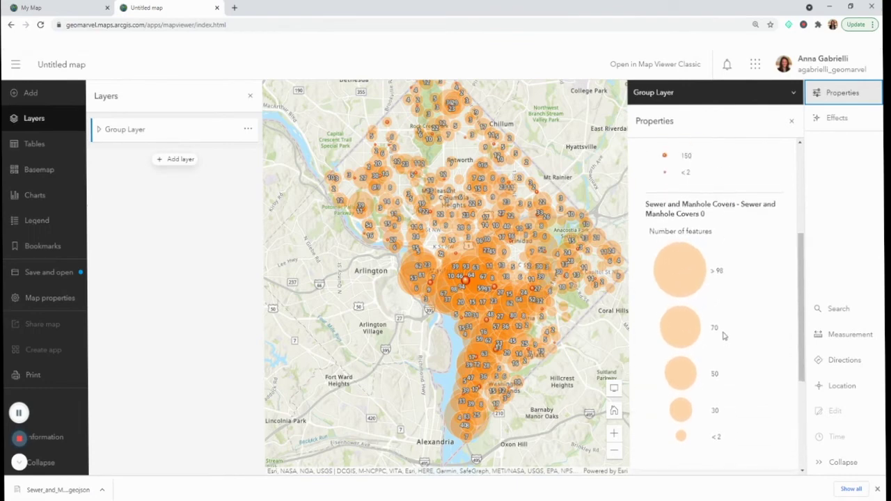
{"action": "scroll", "coordinate": [726, 334], "scroll_direction": "up", "scroll_amount": 1}
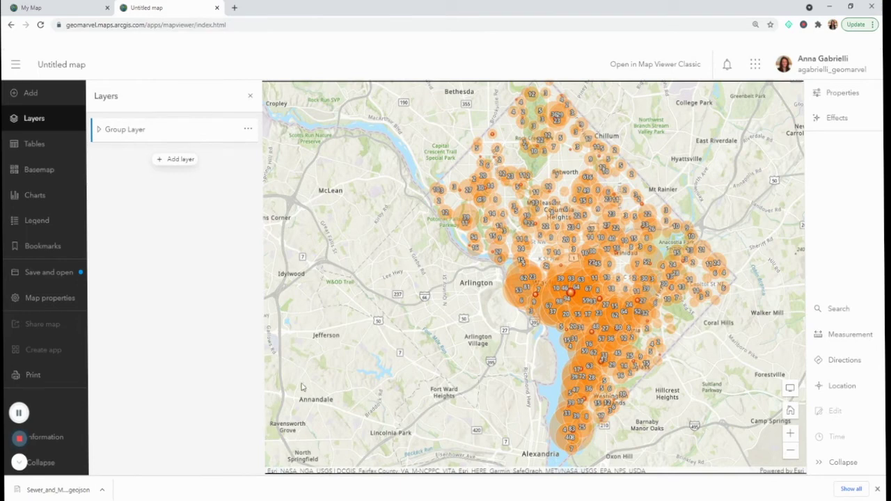
- Open the Map Viewer 'what's new' link from the Information notes in a new tab
{"action": "left_click", "coordinate": [46, 439]}
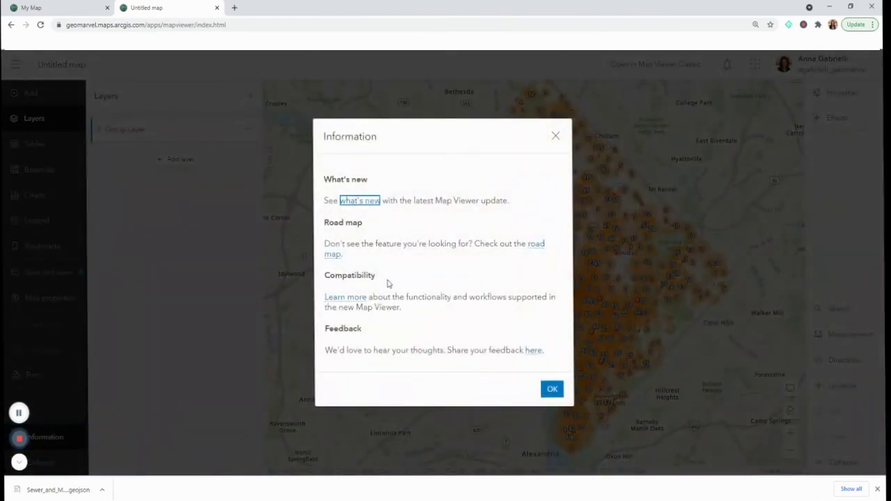
{"action": "right_click", "coordinate": [359, 202]}
{"action": "left_click", "coordinate": [387, 207]}
- Read through the June 2021 What's new blog post, then return to Untitled map and dismiss the Information notice
{"action": "left_click", "coordinate": [306, 8]}
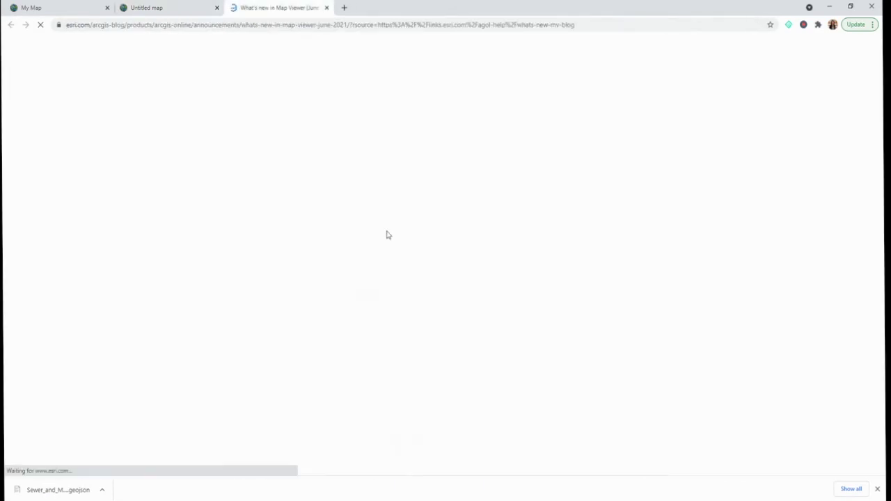
{"action": "scroll", "coordinate": [369, 270], "scroll_direction": "down", "scroll_amount": 2}
{"action": "scroll", "coordinate": [369, 268], "scroll_direction": "down", "scroll_amount": 3}
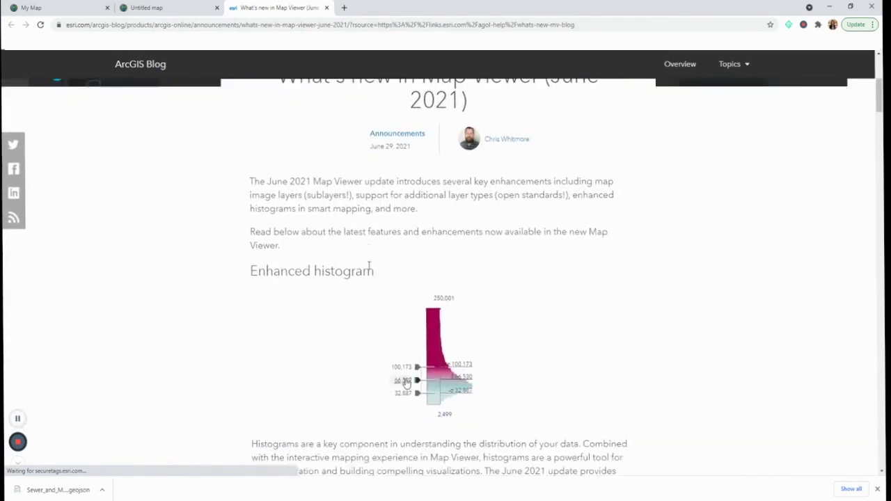
{"action": "scroll", "coordinate": [358, 295], "scroll_direction": "down", "scroll_amount": 2}
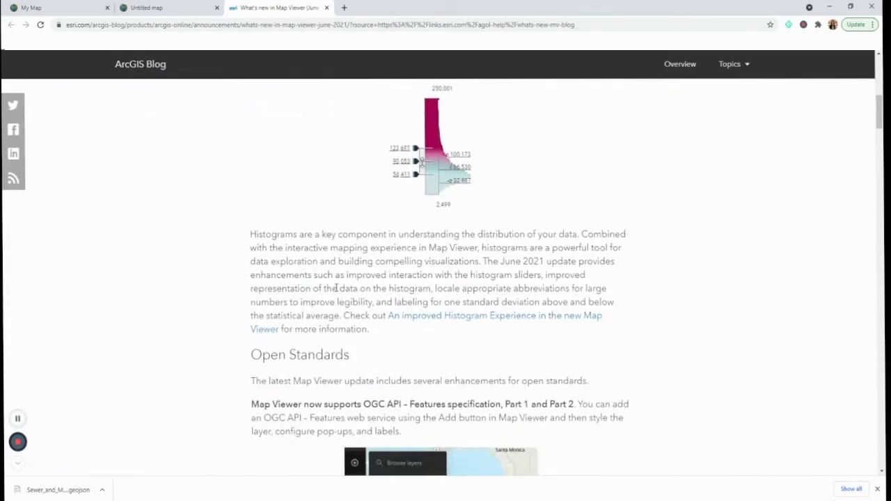
{"action": "scroll", "coordinate": [339, 289], "scroll_direction": "down", "scroll_amount": 4}
{"action": "scroll", "coordinate": [380, 345], "scroll_direction": "down", "scroll_amount": 2}
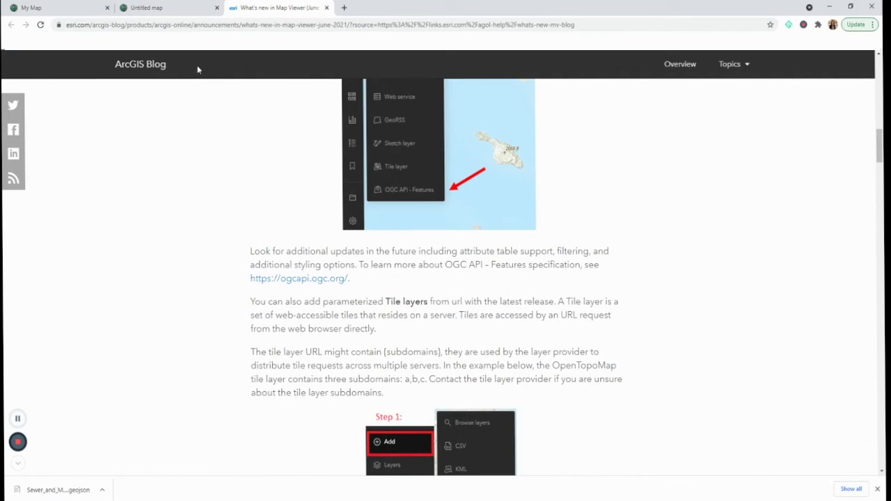
{"action": "left_click", "coordinate": [150, 8]}
{"action": "left_click", "coordinate": [552, 389]}
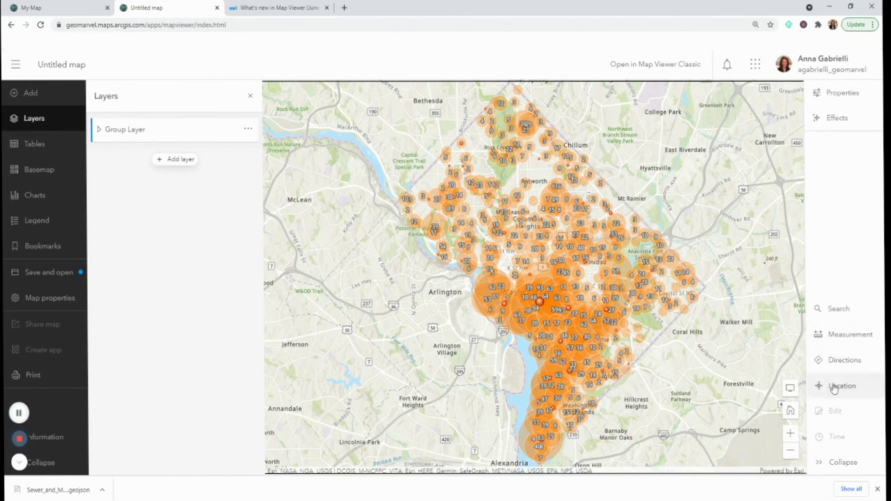
- Show the Perform Analysis categories for My Map in Map Viewer Classic
{"action": "left_click", "coordinate": [54, 9]}
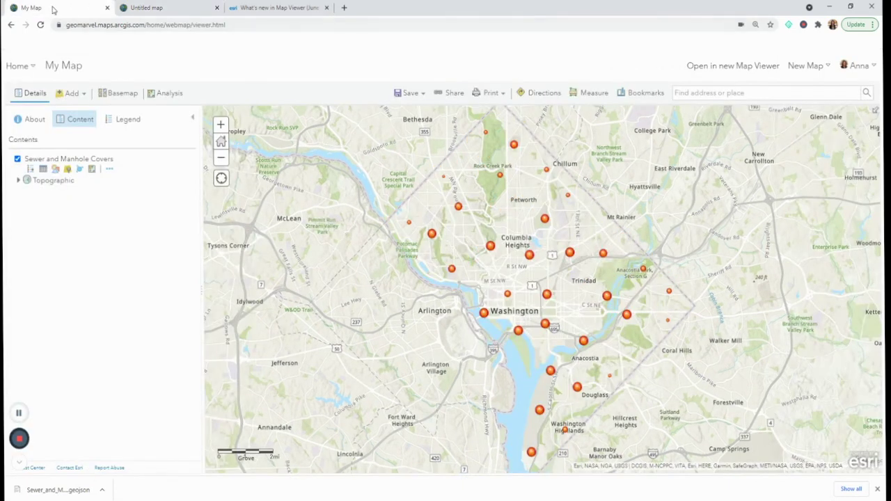
{"action": "left_click", "coordinate": [167, 96]}
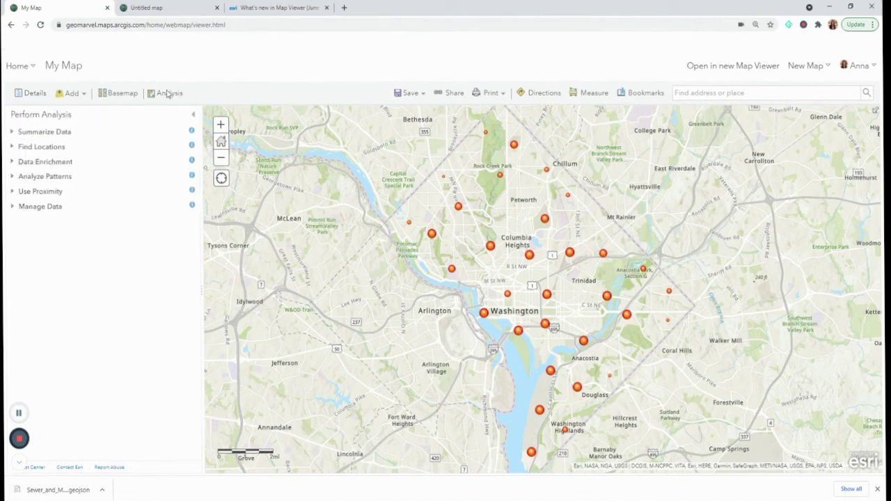